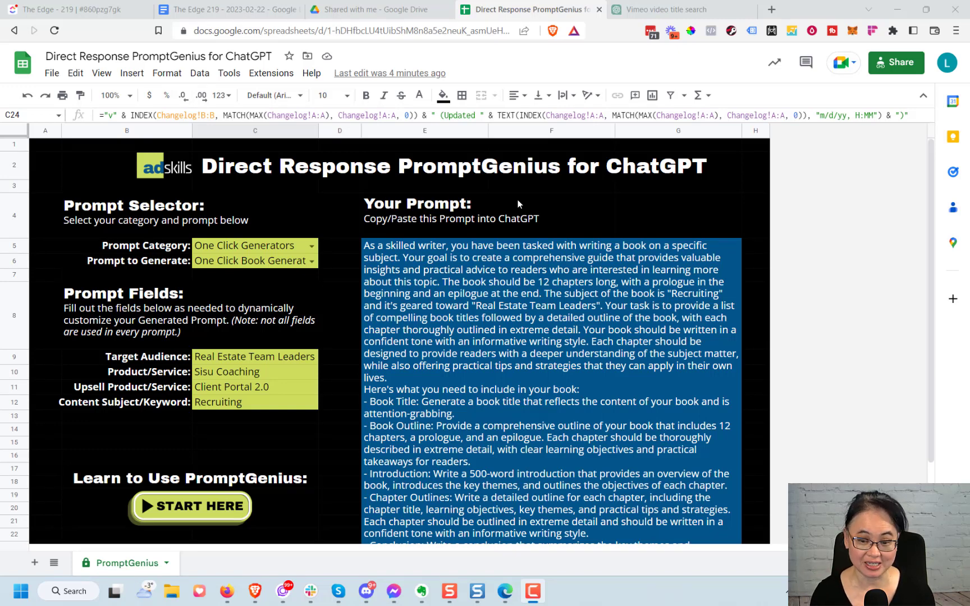
# Switch from the PromptGenius sheet to the ChatGPT browser tab with its 885-prompt library
pyautogui.hotkey('ctrl', 'Tab')
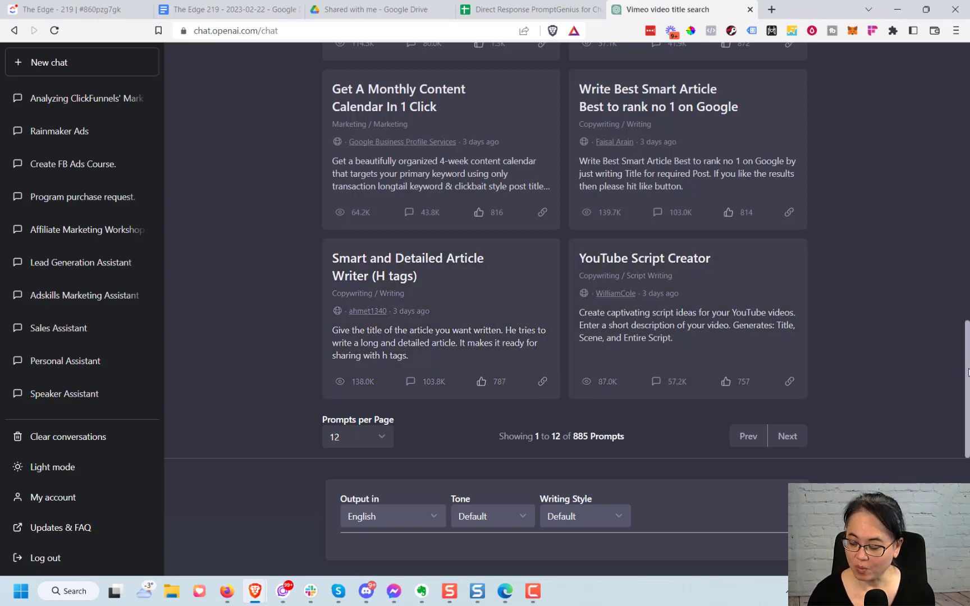
# Scroll the AIPRM public prompt list back to the top, where Outrank Article leads
pyautogui.moveTo(961, 373); pyautogui.dragTo(958, 79)
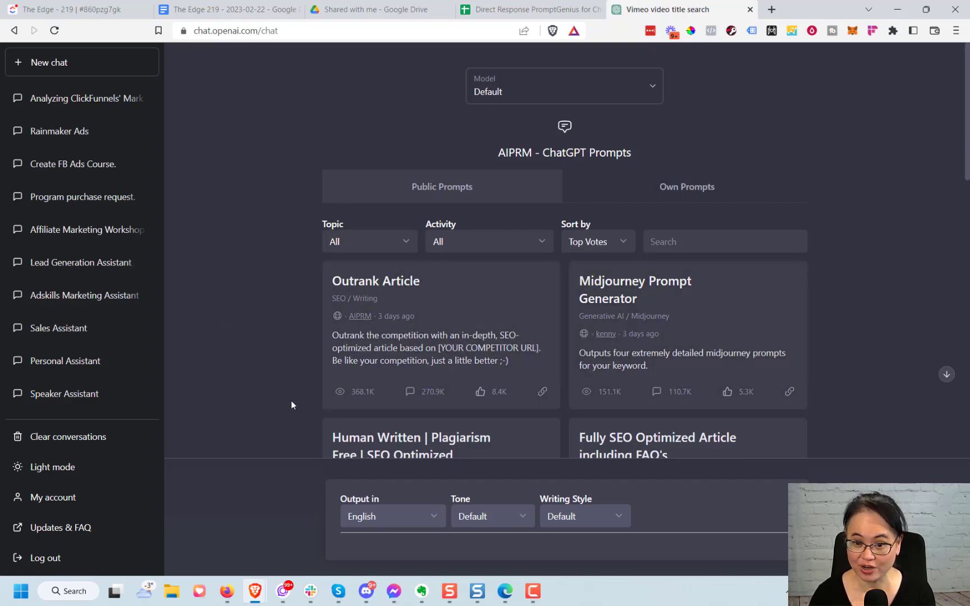
pyautogui.click(506, 17)
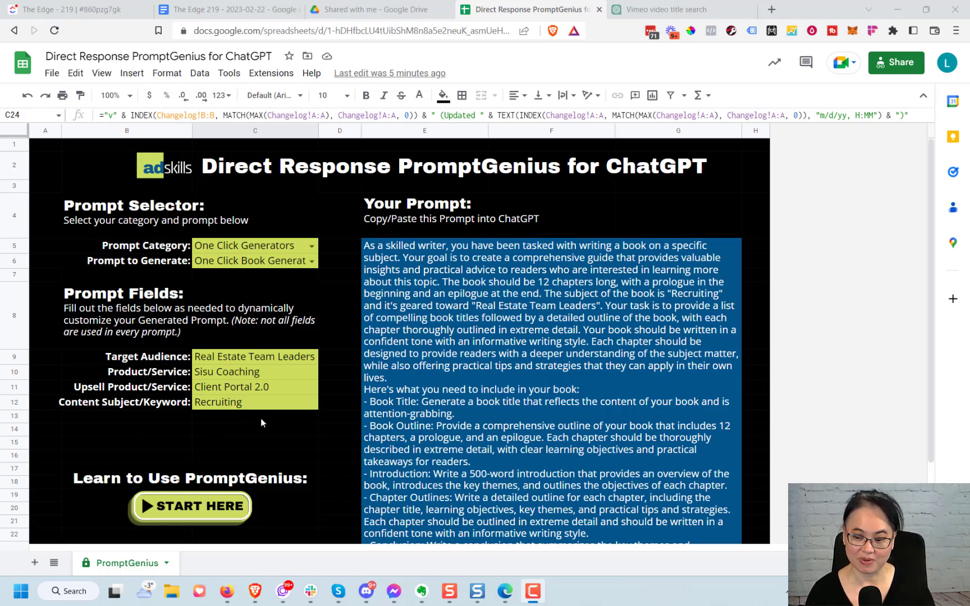
pyautogui.click(243, 455)
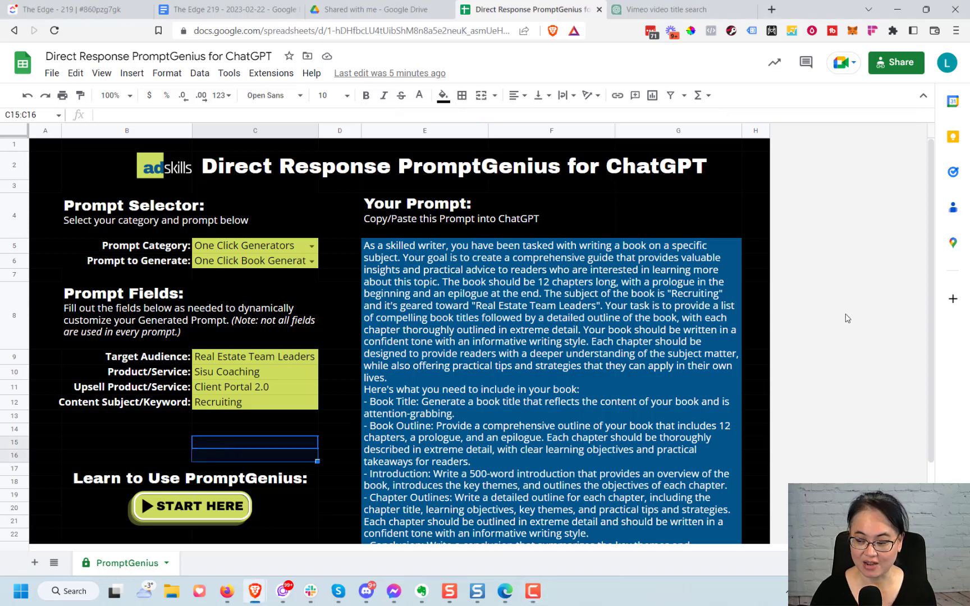
pyautogui.click(808, 325)
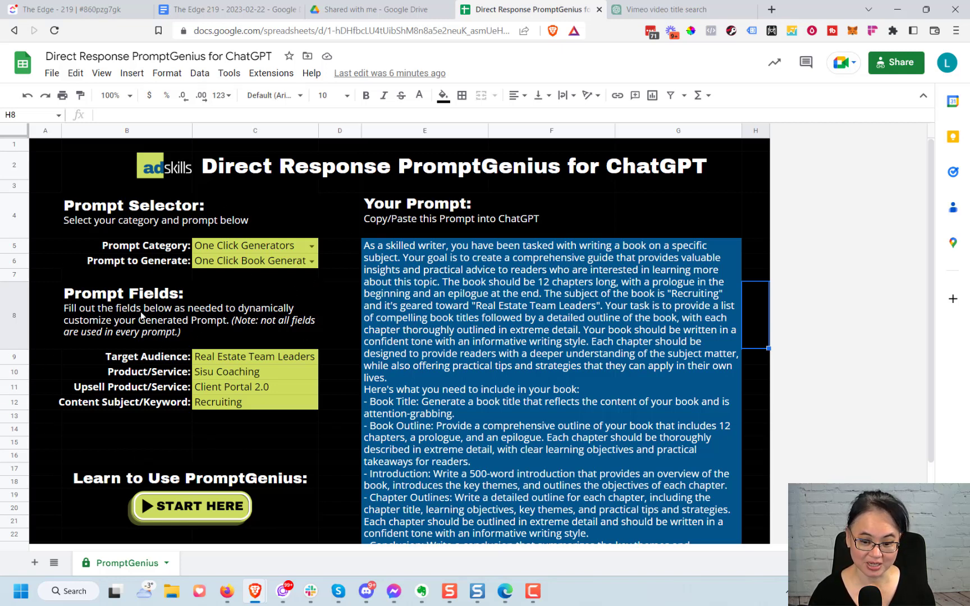
# Set category C5 to Email Nurture Sequence and C6 to 'Email nurture sequence with comparison to competition'
pyautogui.click(312, 251)
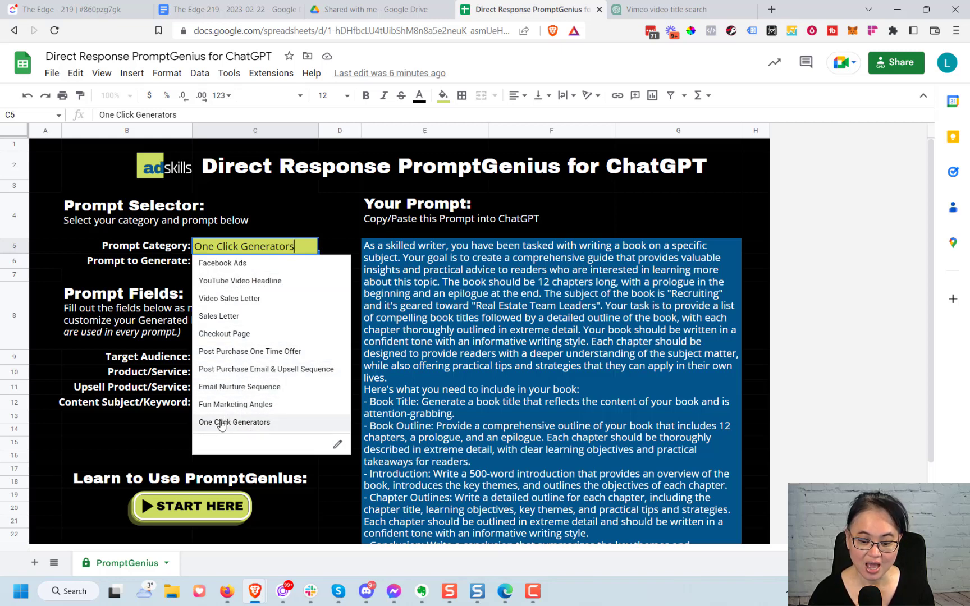
pyautogui.click(242, 389)
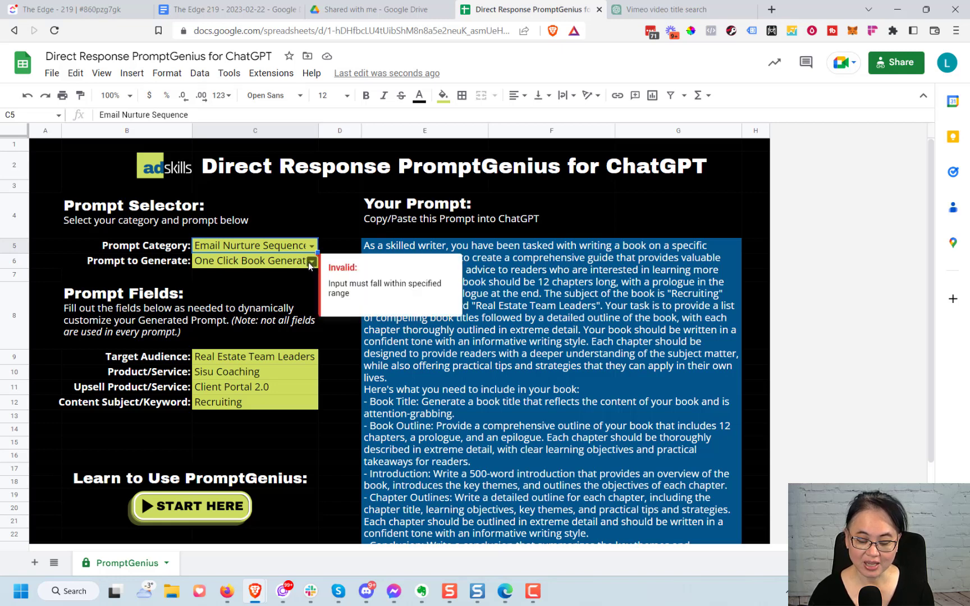
pyautogui.click(284, 279)
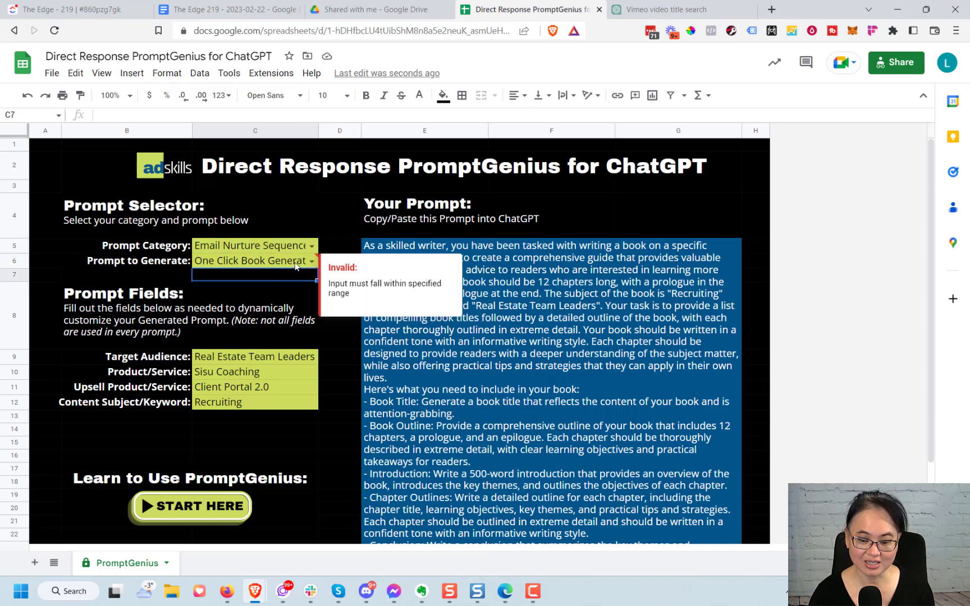
pyautogui.click(293, 264)
pyautogui.doubleClick(292, 263)
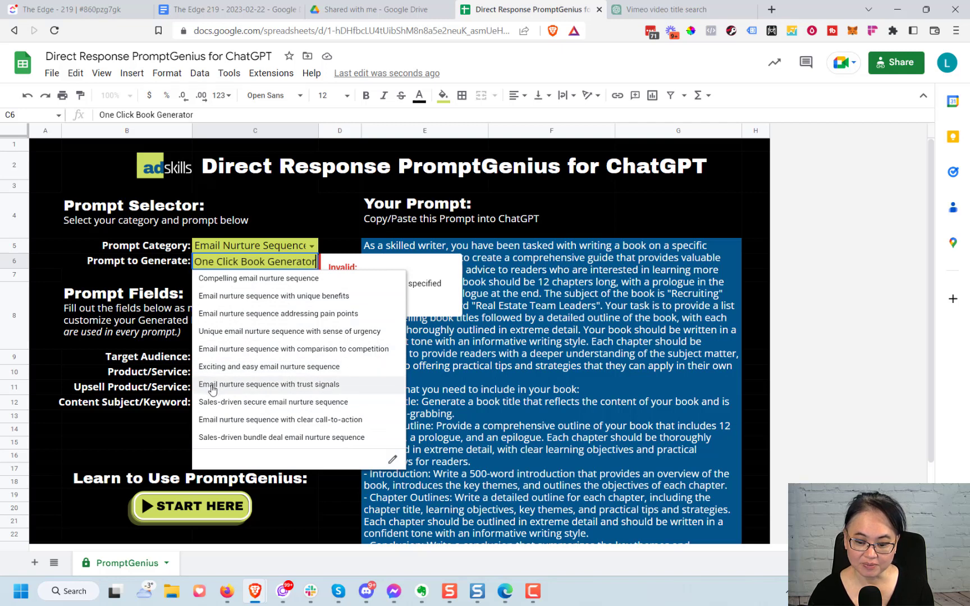
pyautogui.click(259, 353)
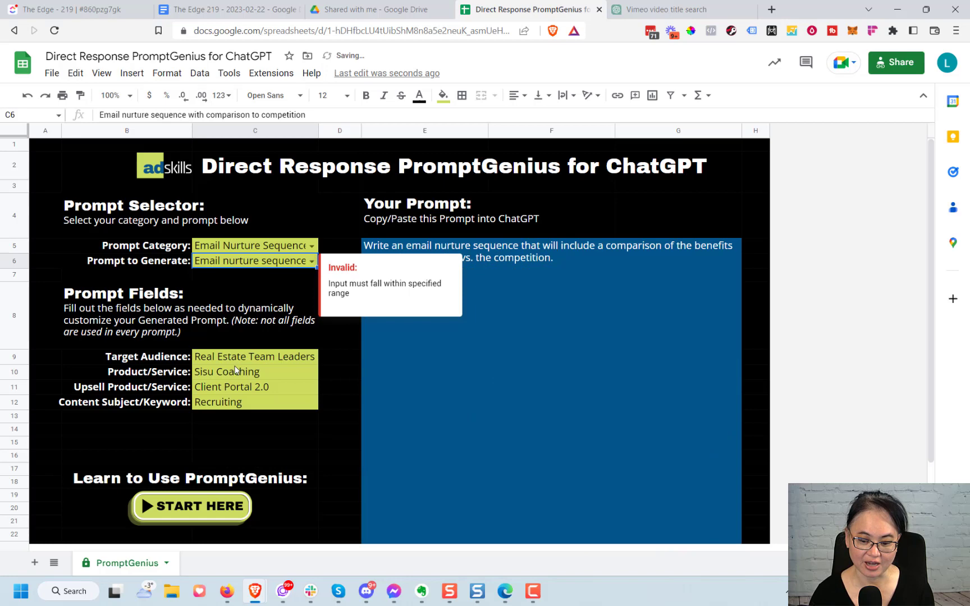
# Enter Media Buyers as the target audience and AdSkills Core+ as the product
pyautogui.click(156, 453)
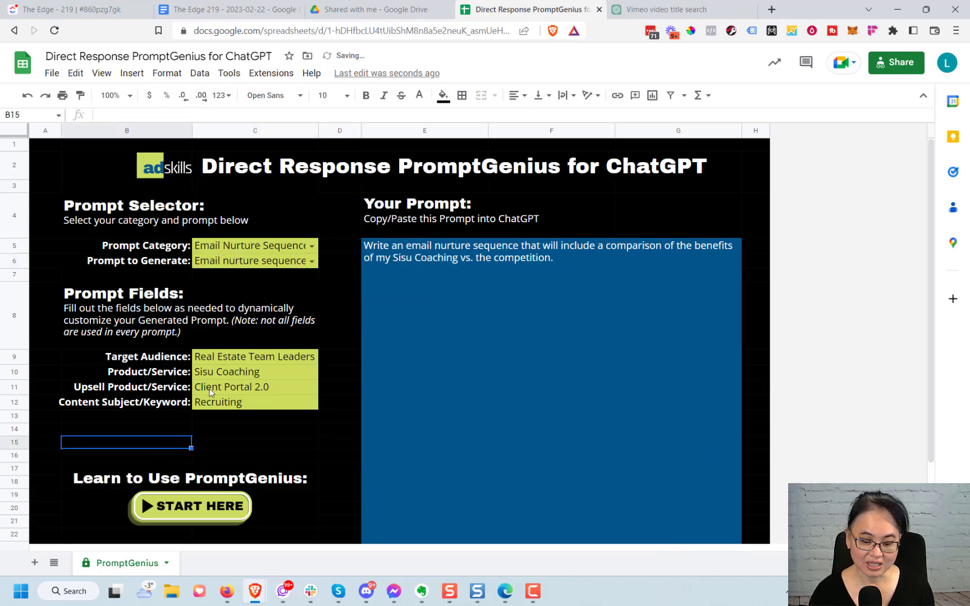
pyautogui.click(235, 359)
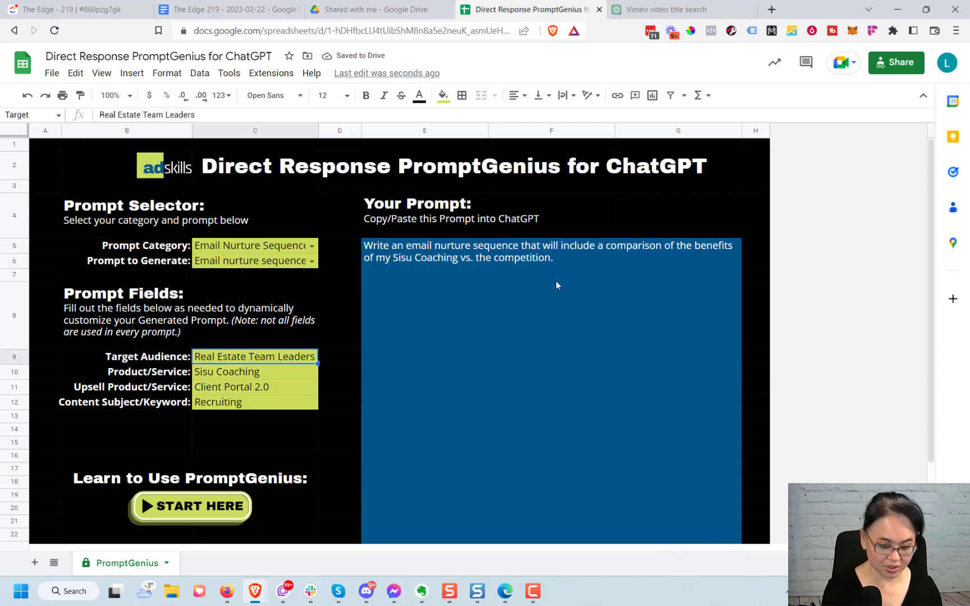
pyautogui.write('Media Buyers')
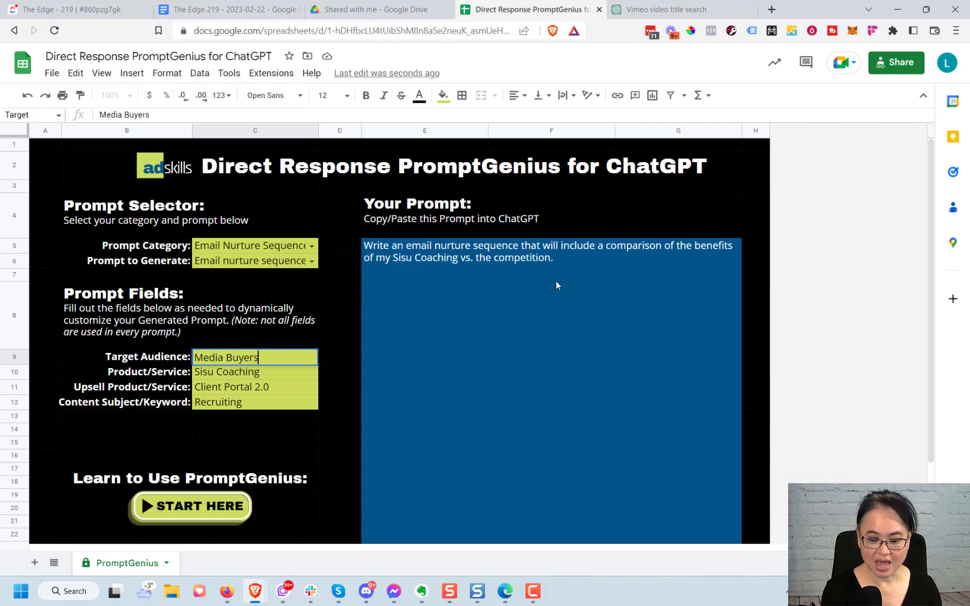
pyautogui.press('Tab')
pyautogui.press('Return')
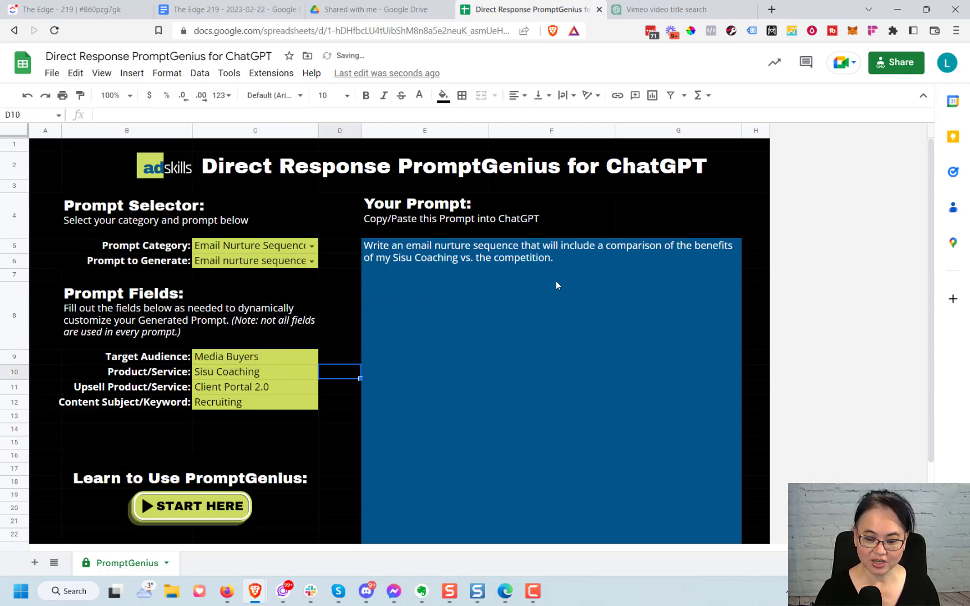
pyautogui.write('AdSkills Core+')
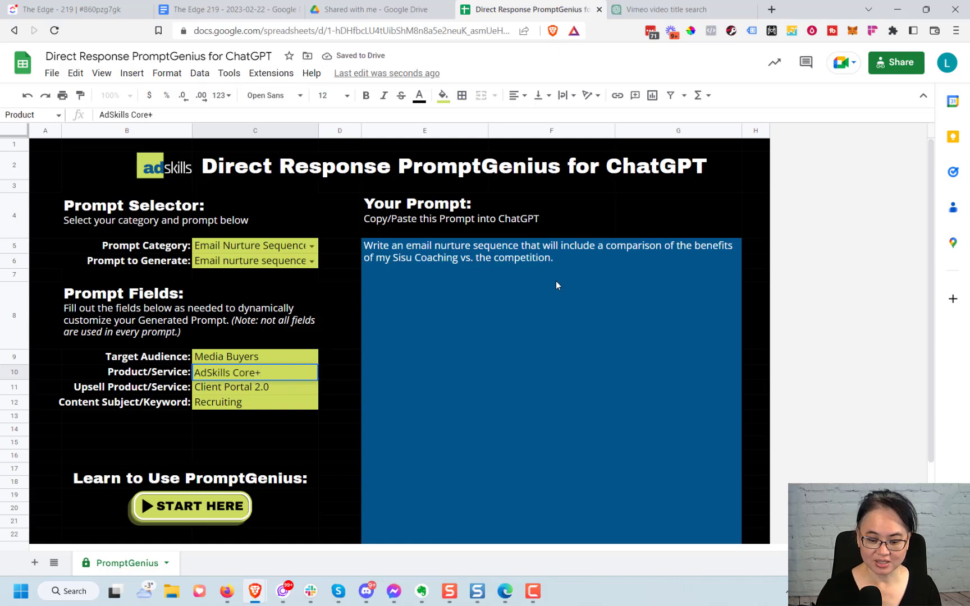
pyautogui.press('Return')
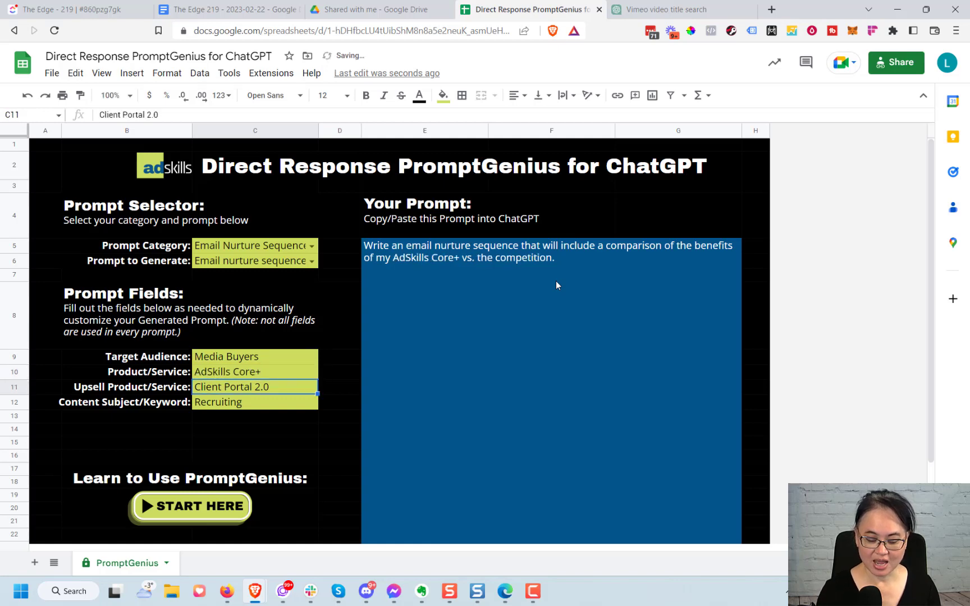
# Set the upsell to Pro Certification and keyword to paid traffic, then copy the generated prompt
pyautogui.press('Delete')
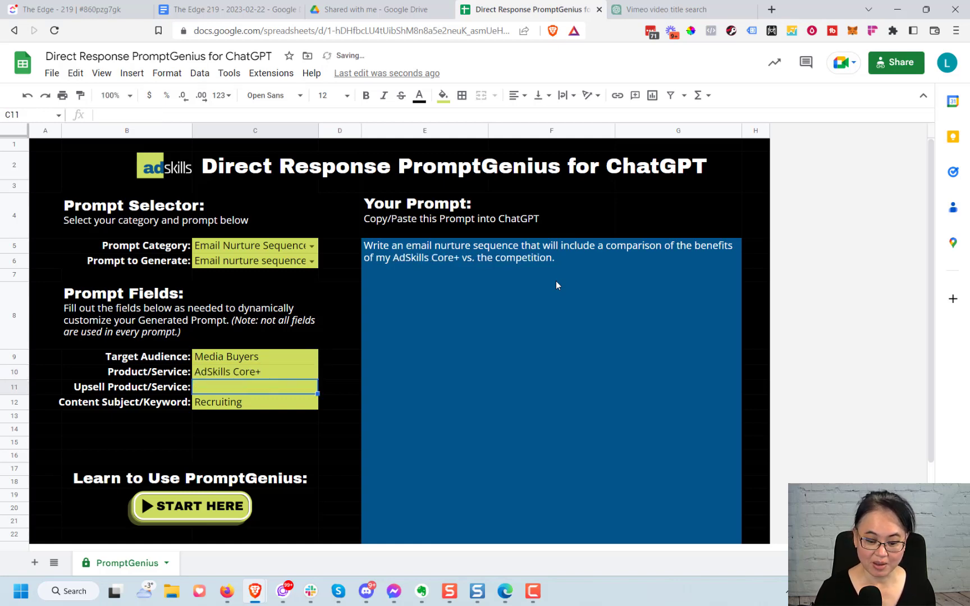
pyautogui.press('Return')
pyautogui.press('Delete')
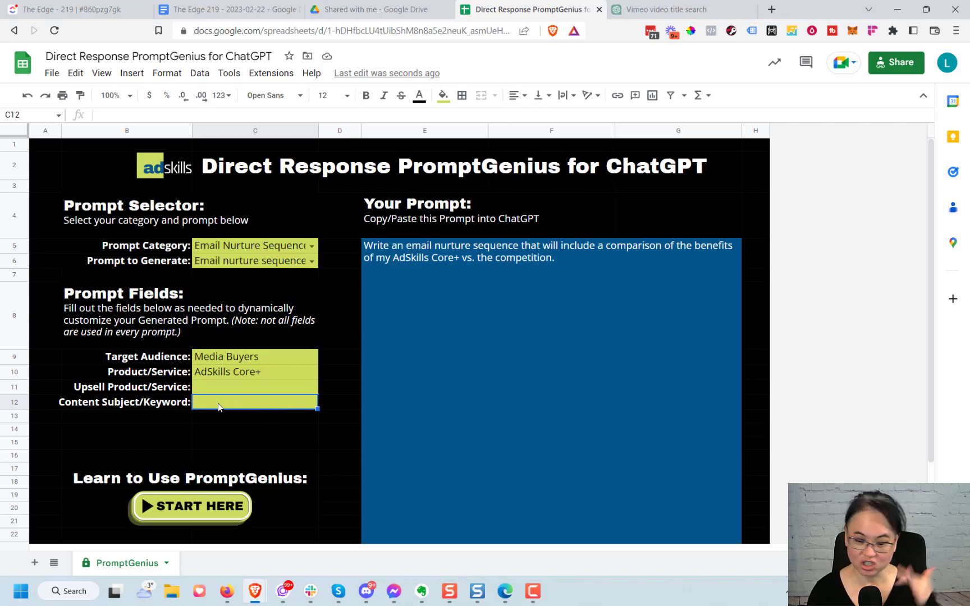
pyautogui.click(261, 390)
pyautogui.write('P')
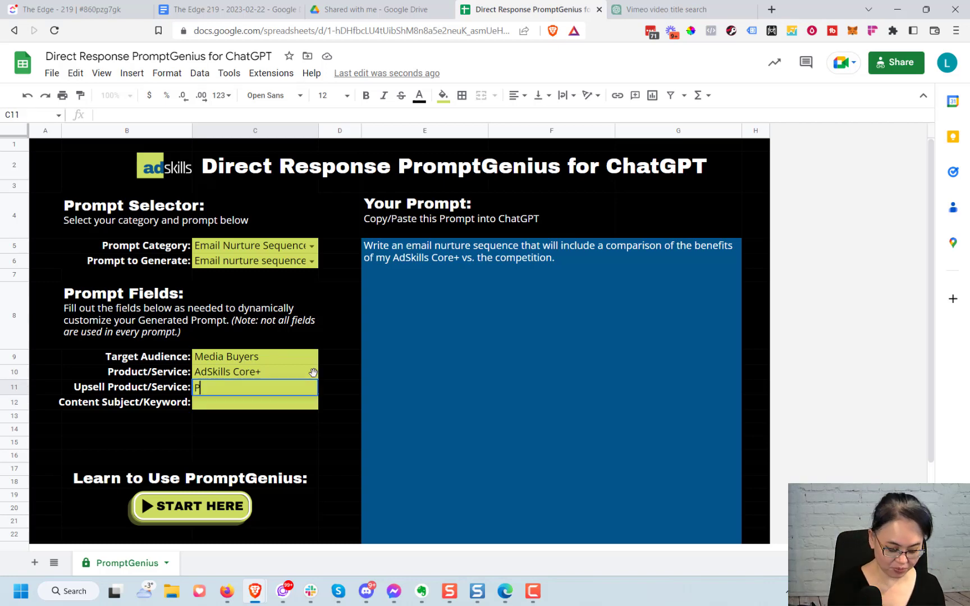
pyautogui.write('ro Certification')
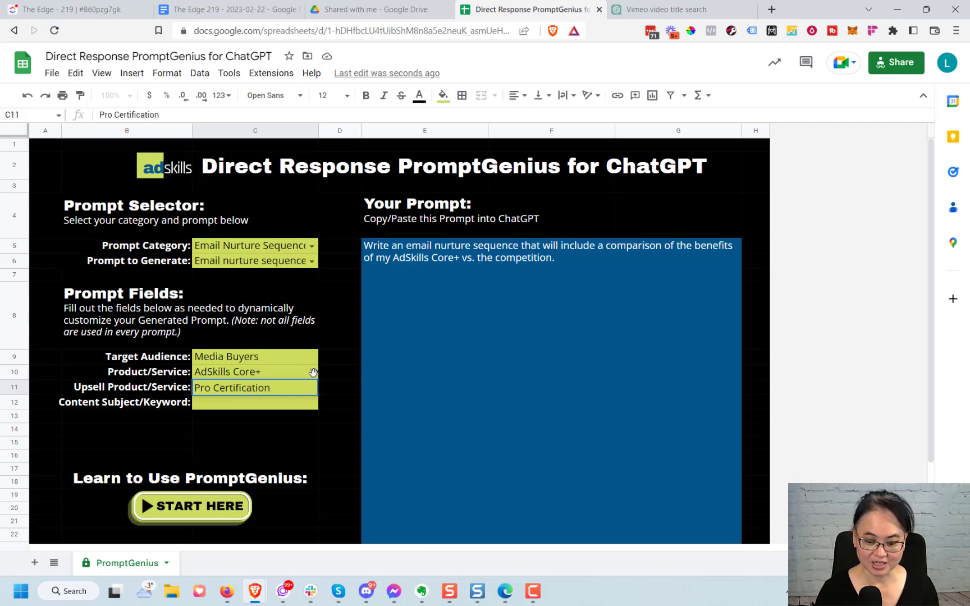
pyautogui.press('Return')
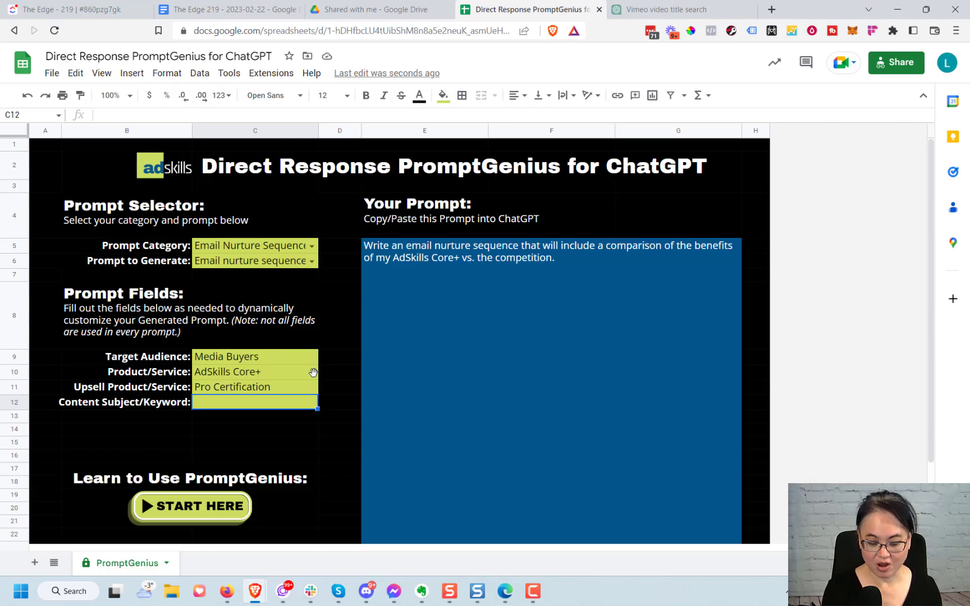
pyautogui.write('media bu')
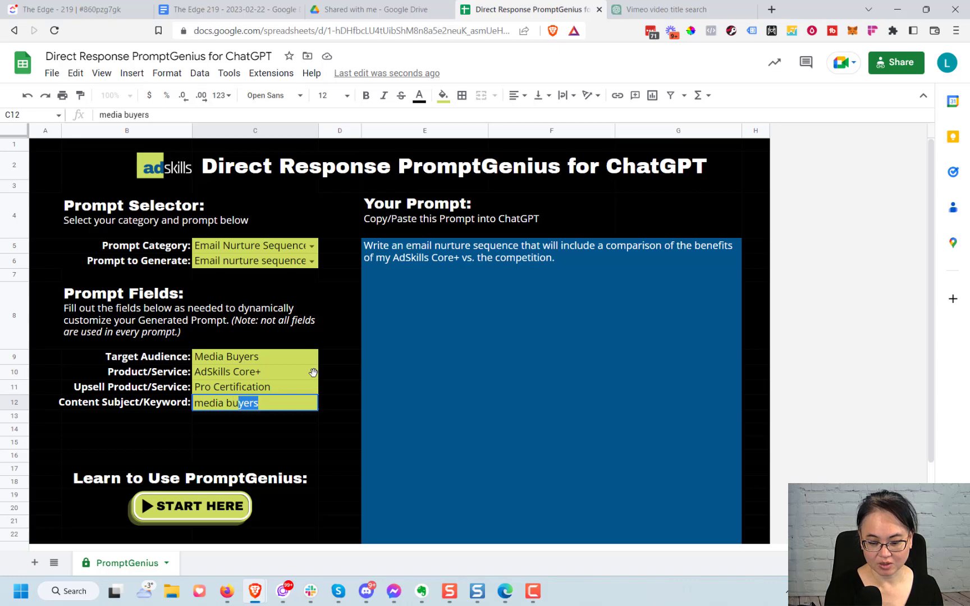
pyautogui.hotkey('ctrl', 'a')
pyautogui.write('paid traffic')
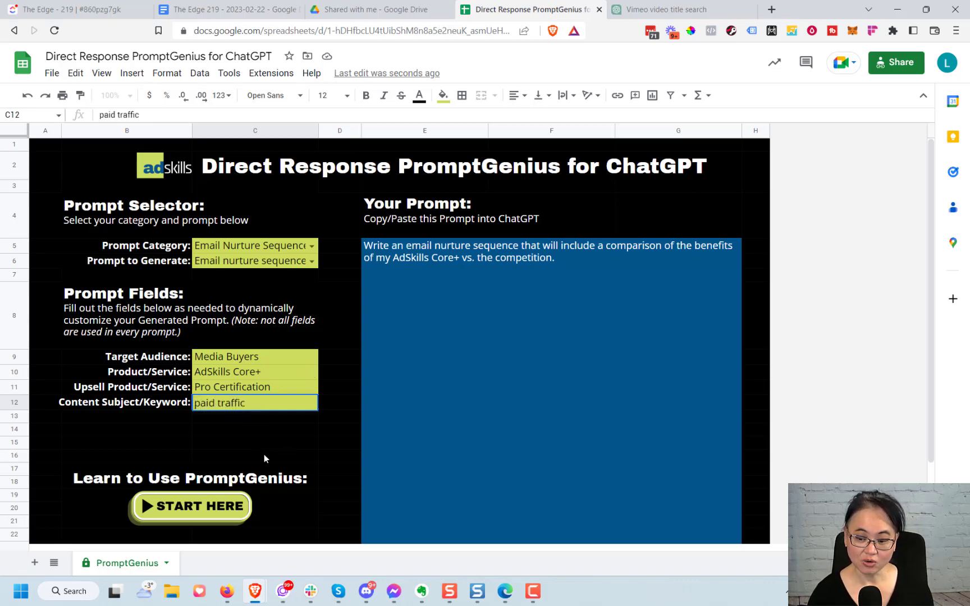
pyautogui.click(285, 454)
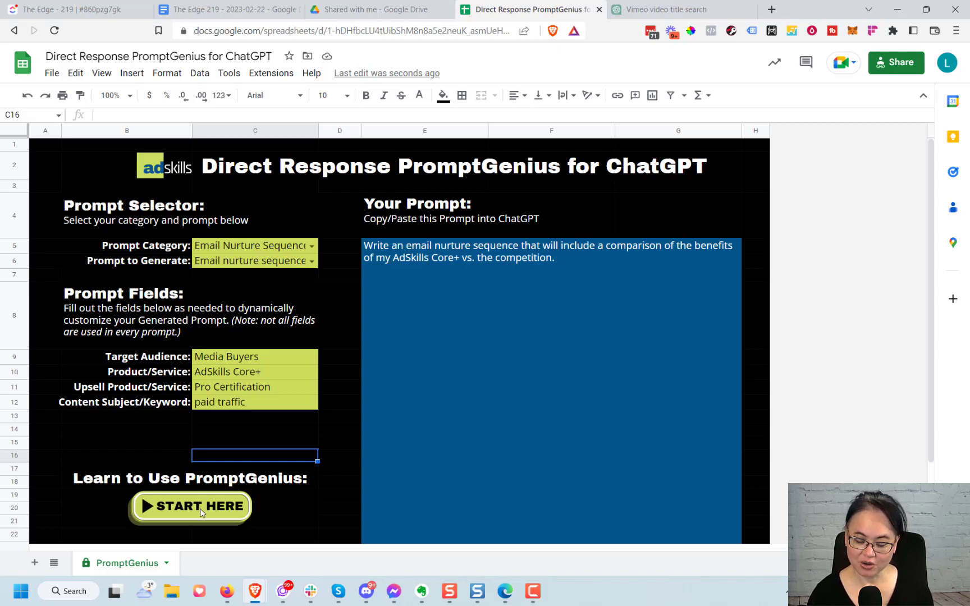
pyautogui.click(488, 299)
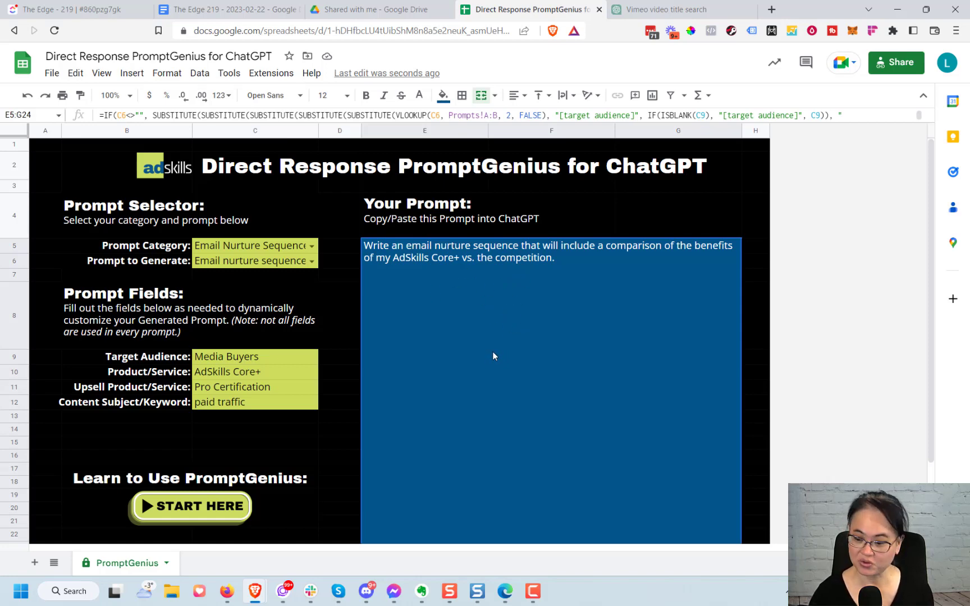
pyautogui.hotkey('ctrl', 'c')
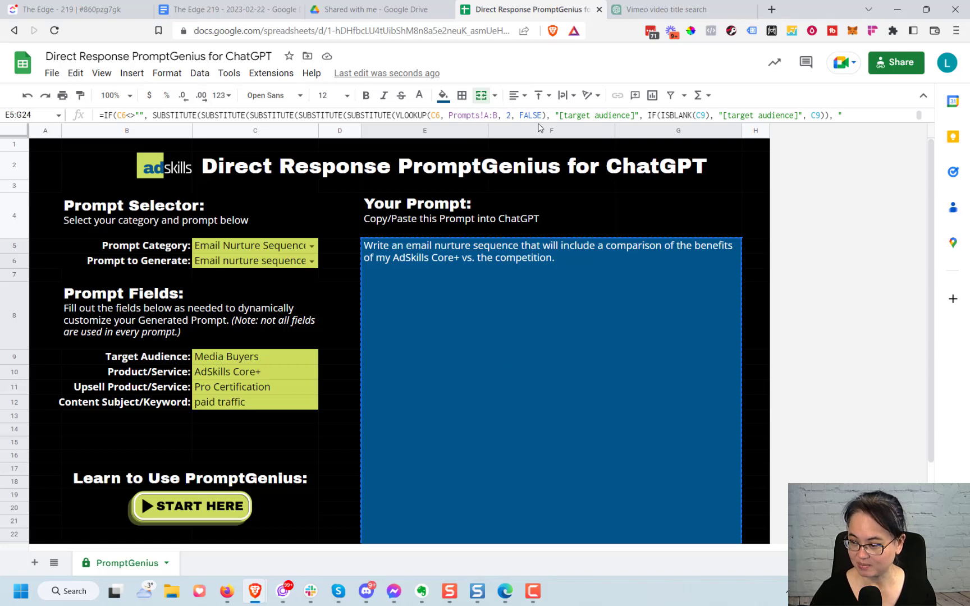
# Paste the copied AdSkills Core+ nurture prompt into ChatGPT's message box and send it
pyautogui.click(656, 10)
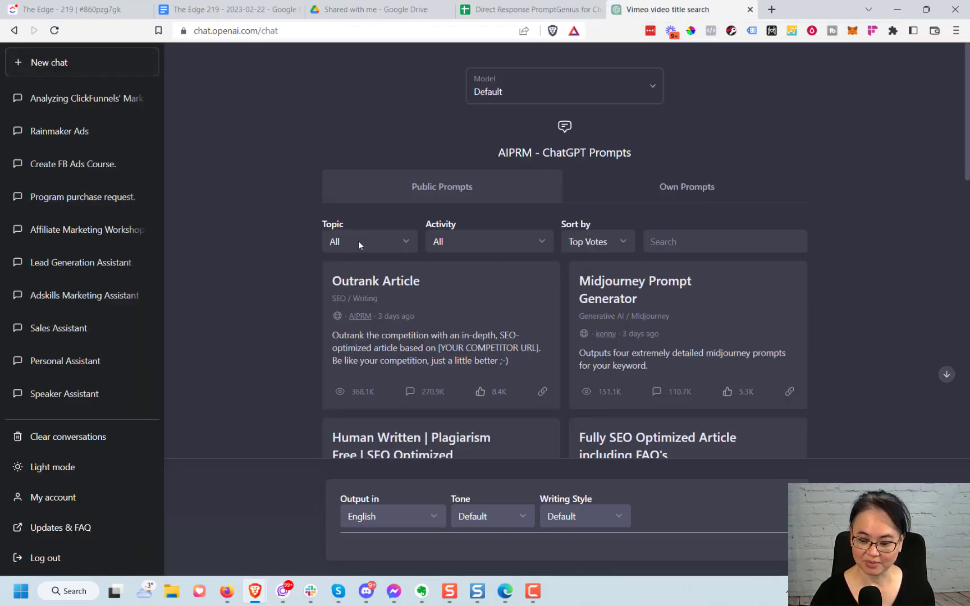
pyautogui.click(386, 550)
pyautogui.hotkey('ctrl', 'v')
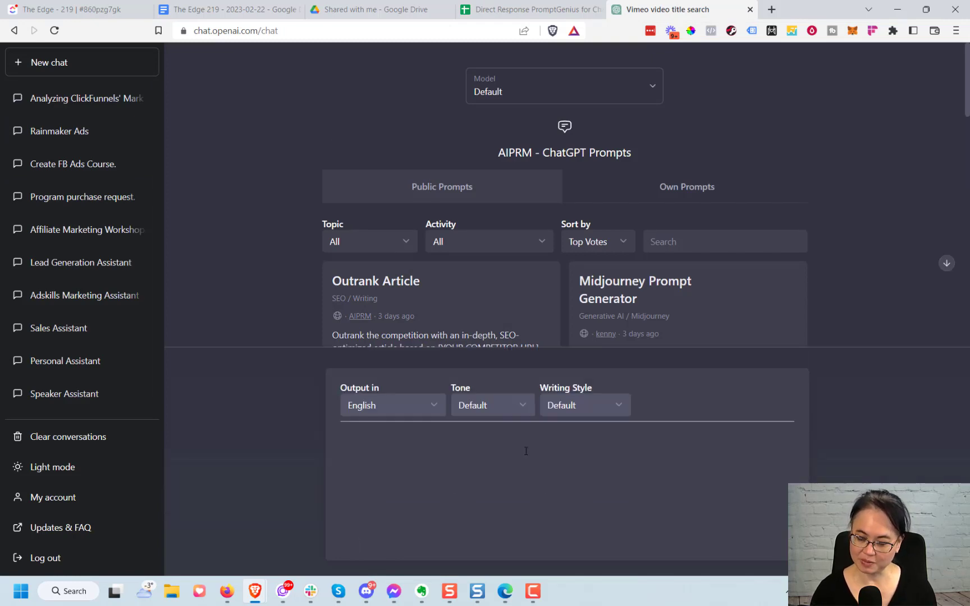
pyautogui.press('Return')
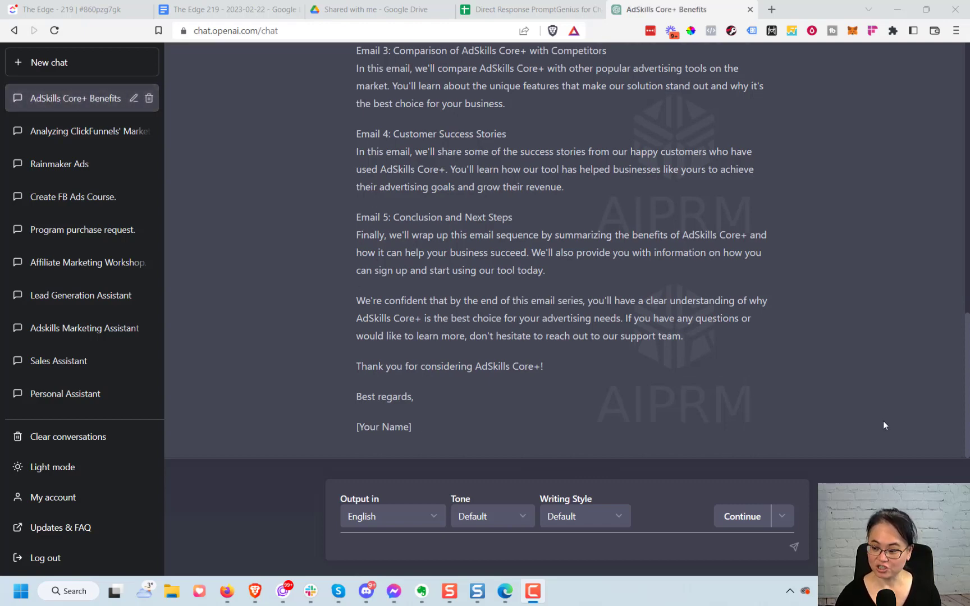
# Ask ChatGPT to rewrite the five-email series in the named copywriter's writing style
pyautogui.moveTo(967, 374); pyautogui.dragTo(968, 226)
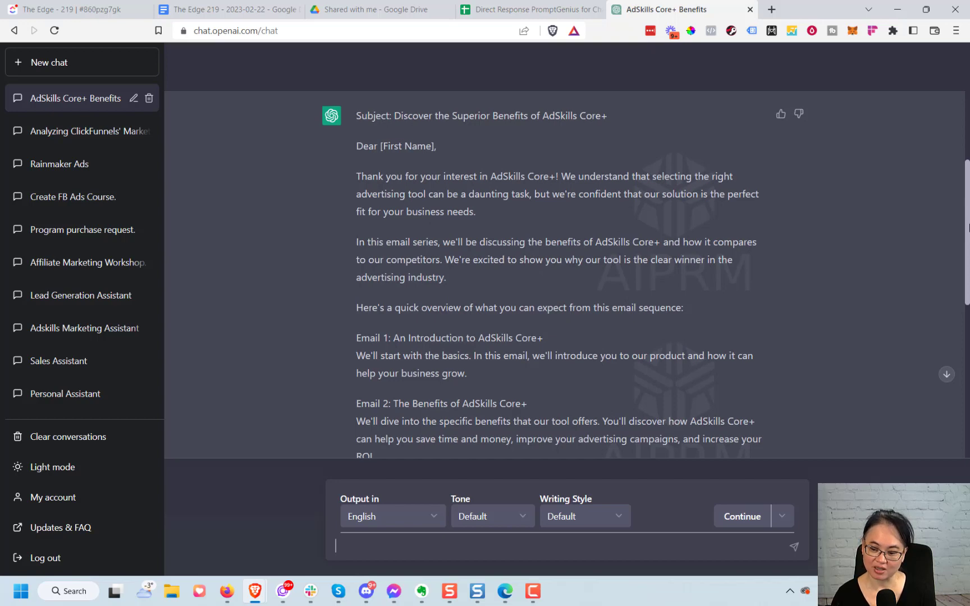
pyautogui.moveTo(968, 227); pyautogui.dragTo(966, 393)
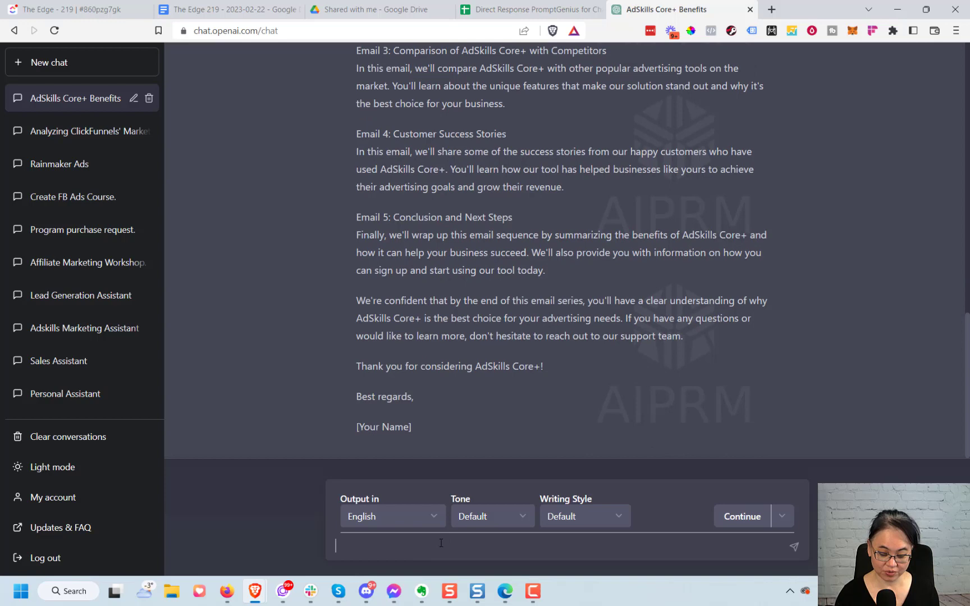
pyautogui.write('Please')
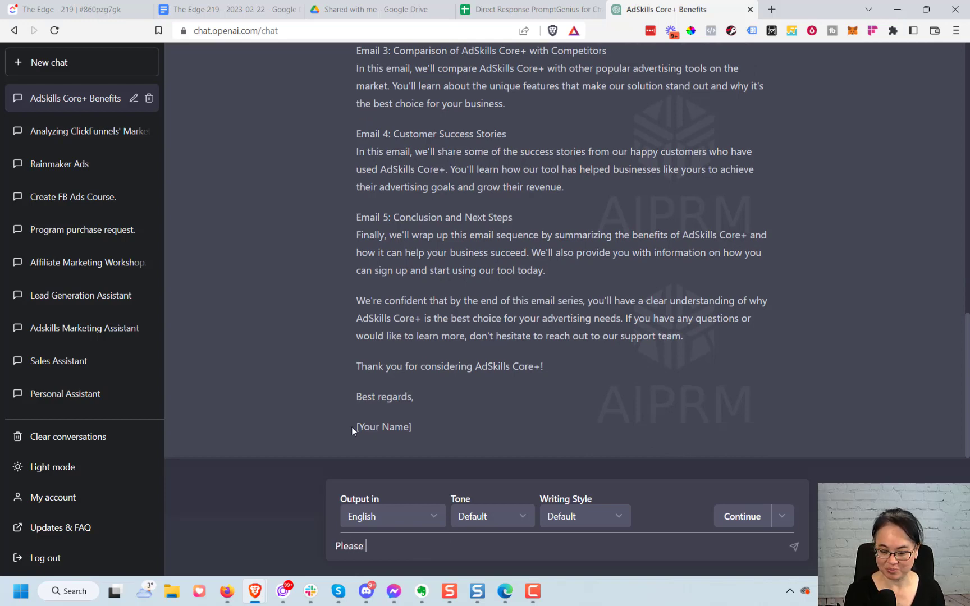
pyautogui.write(' rewrite in the writing sylte')
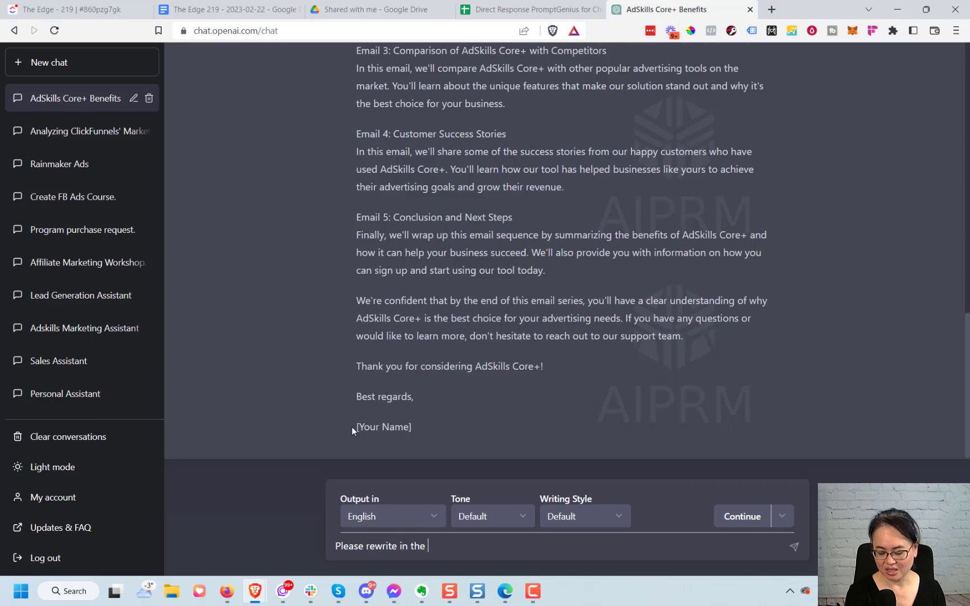
pyautogui.press('BackSpace')
pyautogui.press('BackSpace')
pyautogui.press('BackSpace')
pyautogui.press('BackSpace')
pyautogui.press('BackSpace')
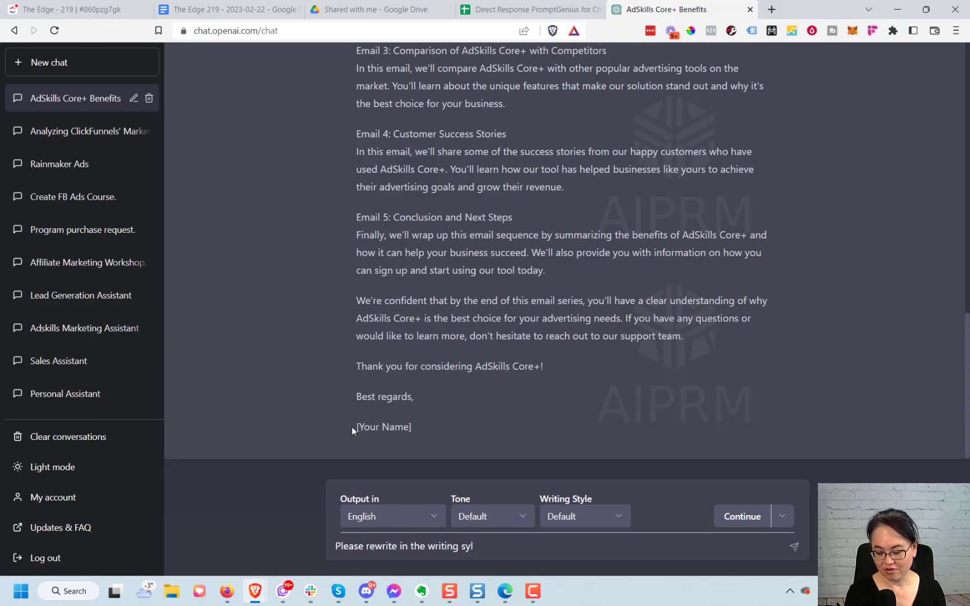
pyautogui.write('tyle of Justin Brooke.')
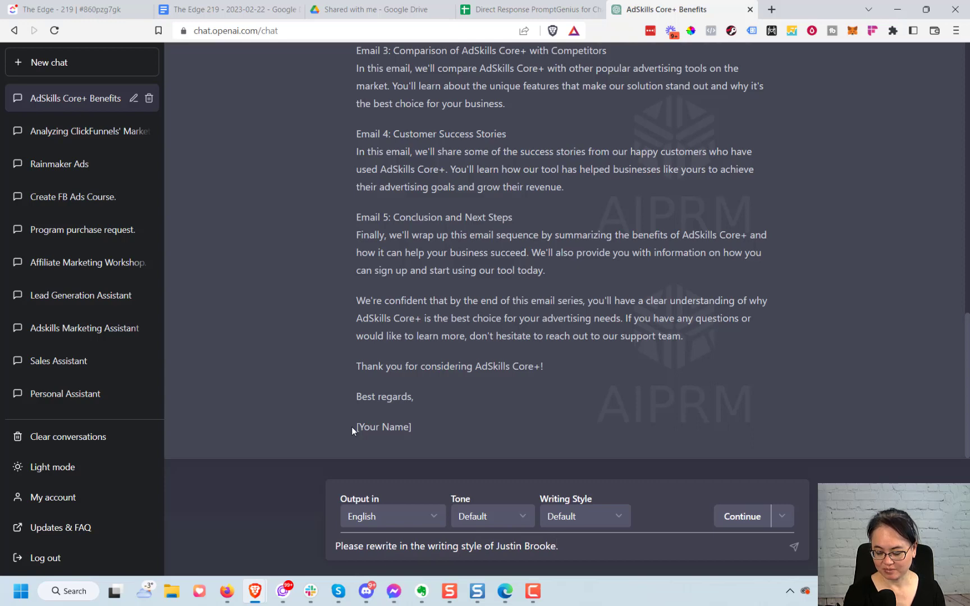
pyautogui.press('Return')
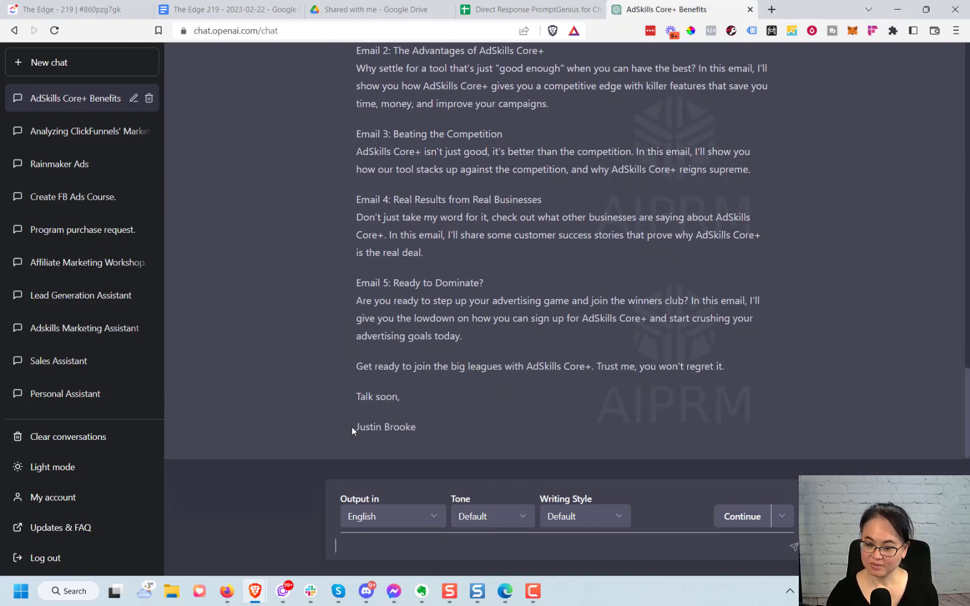
# Copy the 'Email 1: AdSkills Core+ 101' outline into the message box with a new line below
pyautogui.moveTo(967, 425); pyautogui.dragTo(968, 363)
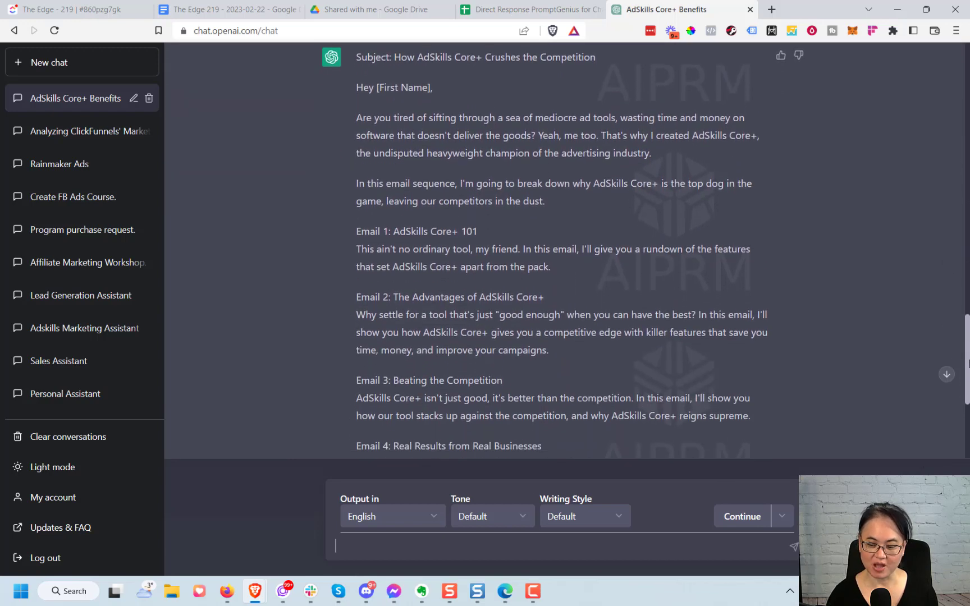
pyautogui.moveTo(577, 269); pyautogui.dragTo(357, 230)
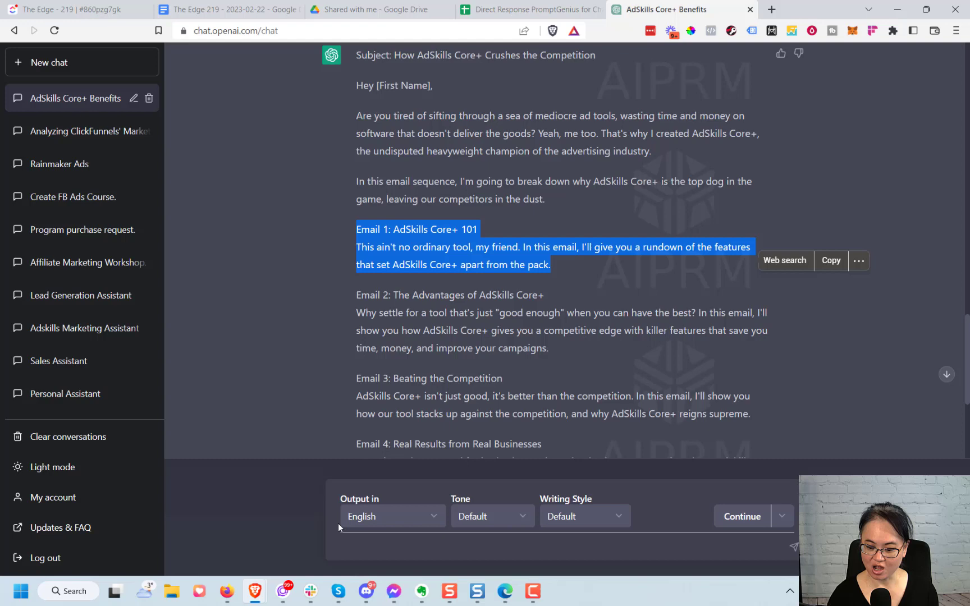
pyautogui.click(365, 551)
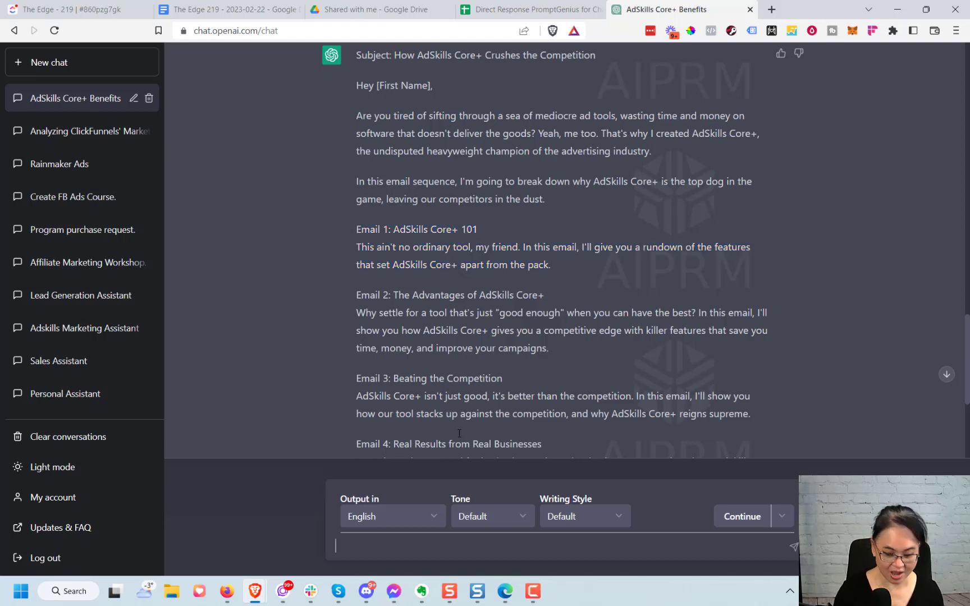
pyautogui.hotkey('ctrl', 'v')
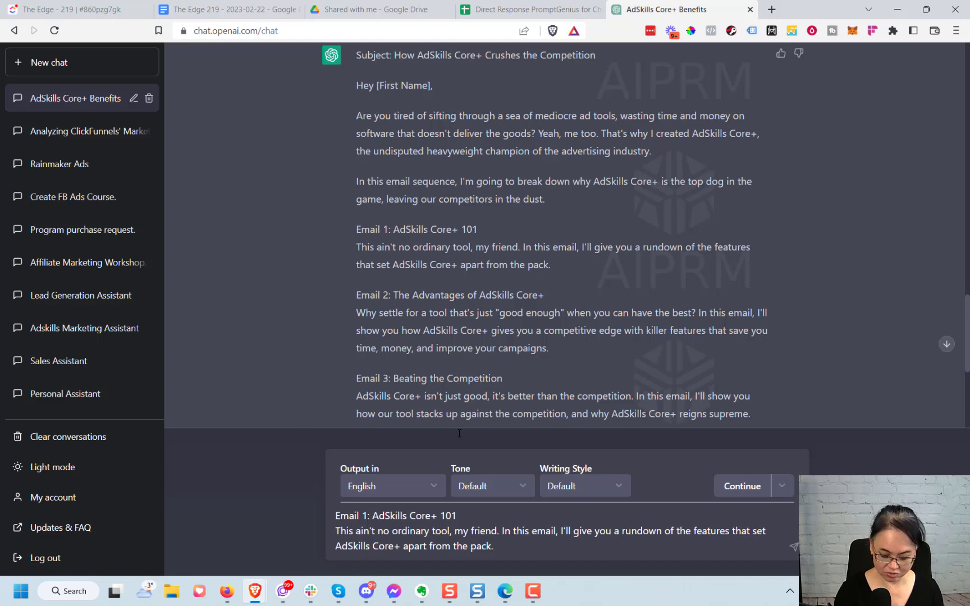
pyautogui.hotkey('shift', 'Return')
pyautogui.hotkey('shift', 'Return')
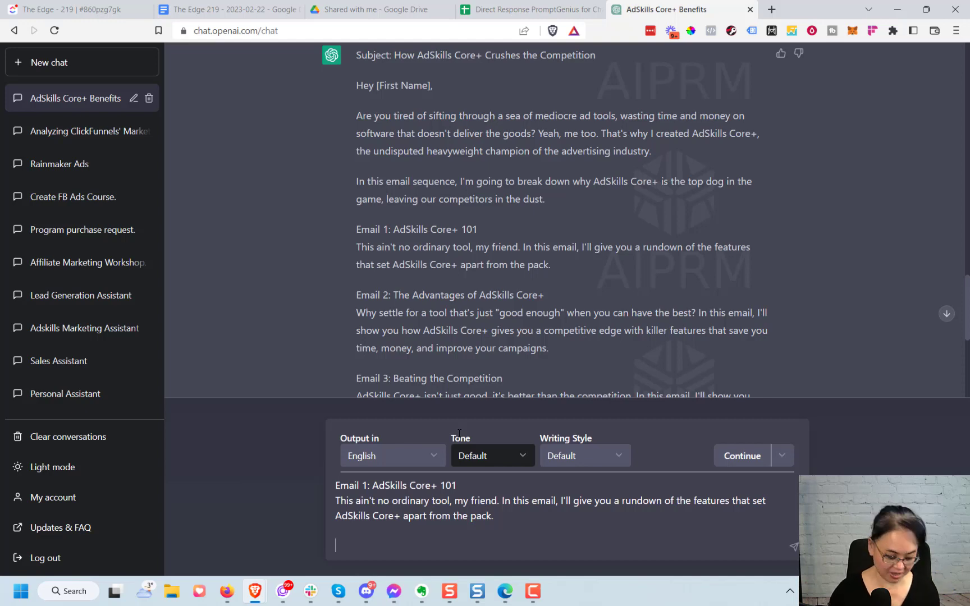
# Request the full Email 1 in the same copywriter's style, adding a 'Features of AdSkills Core+' heading
pyautogui.write('Please ')
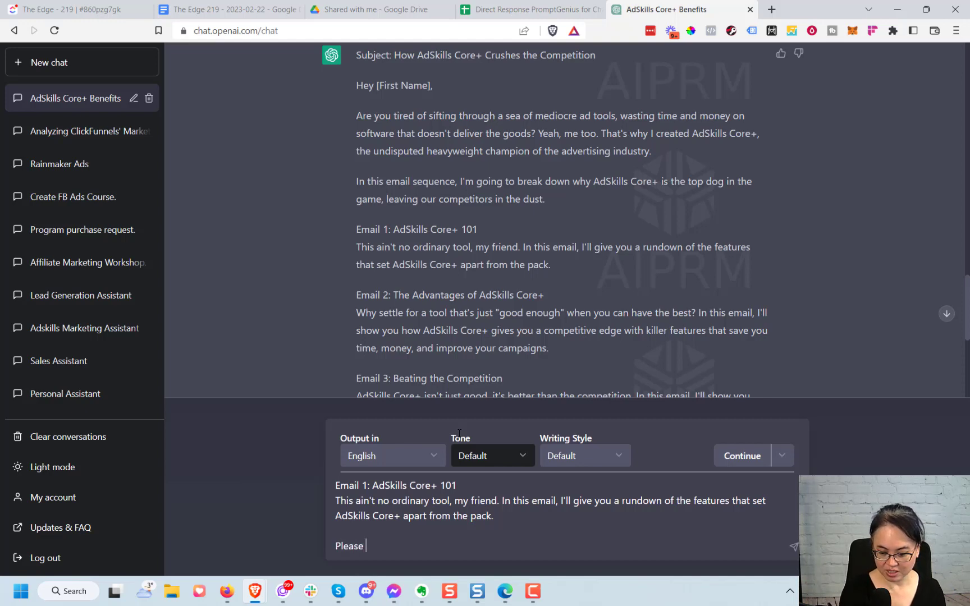
pyautogui.write('write an email ')
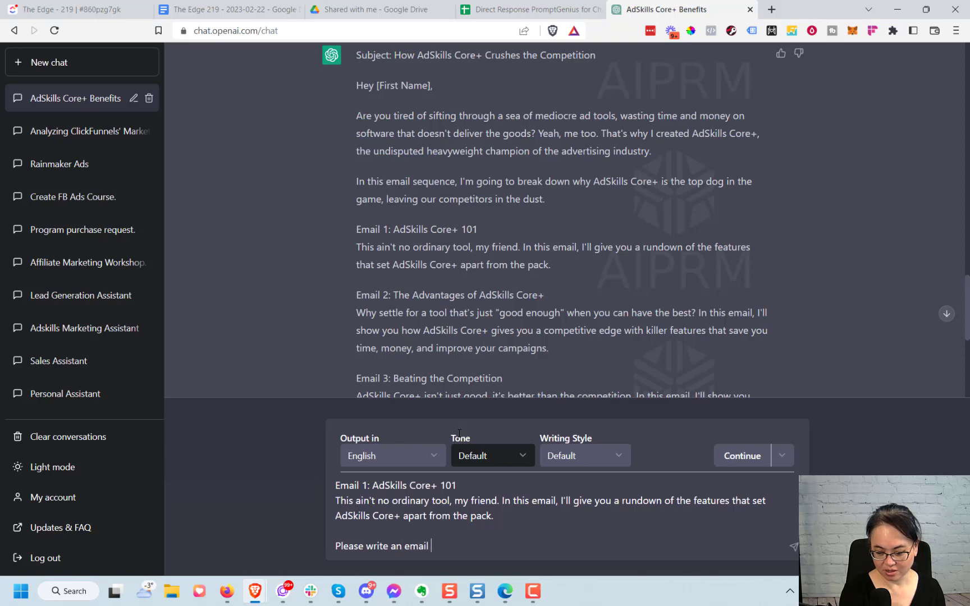
pyautogui.write('based on the above in t')
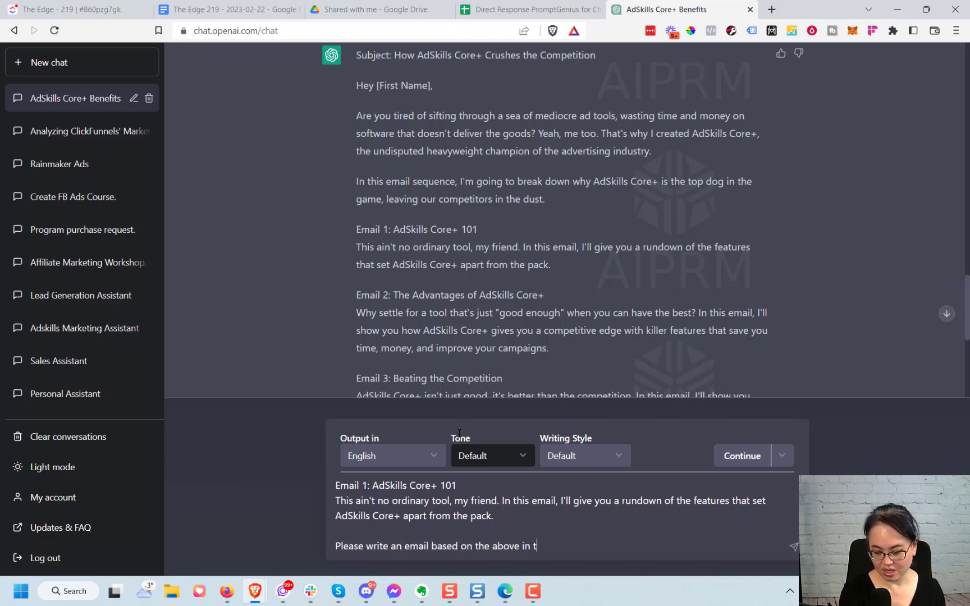
pyautogui.write('he writing style of J')
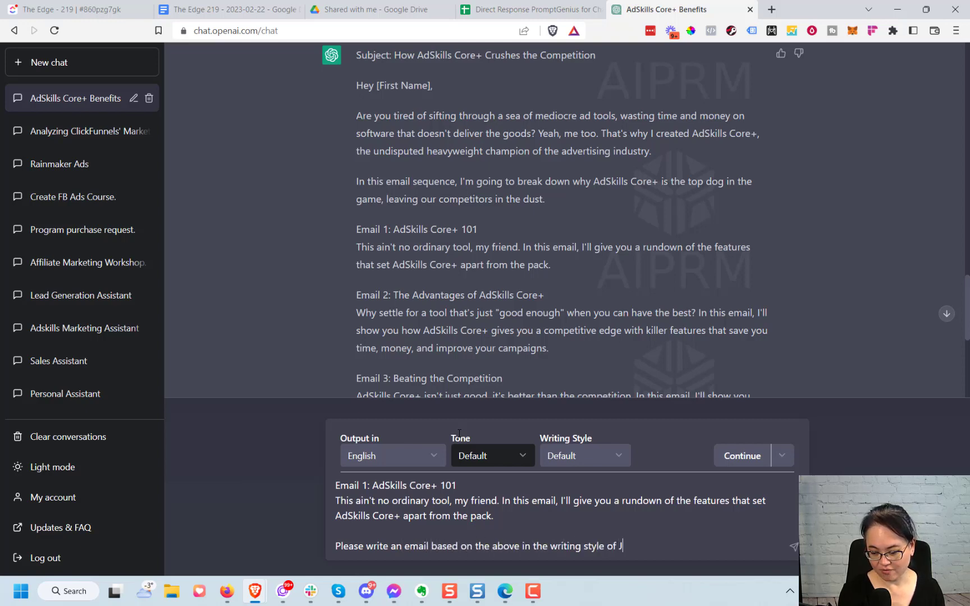
pyautogui.write('ustin Brooke.')
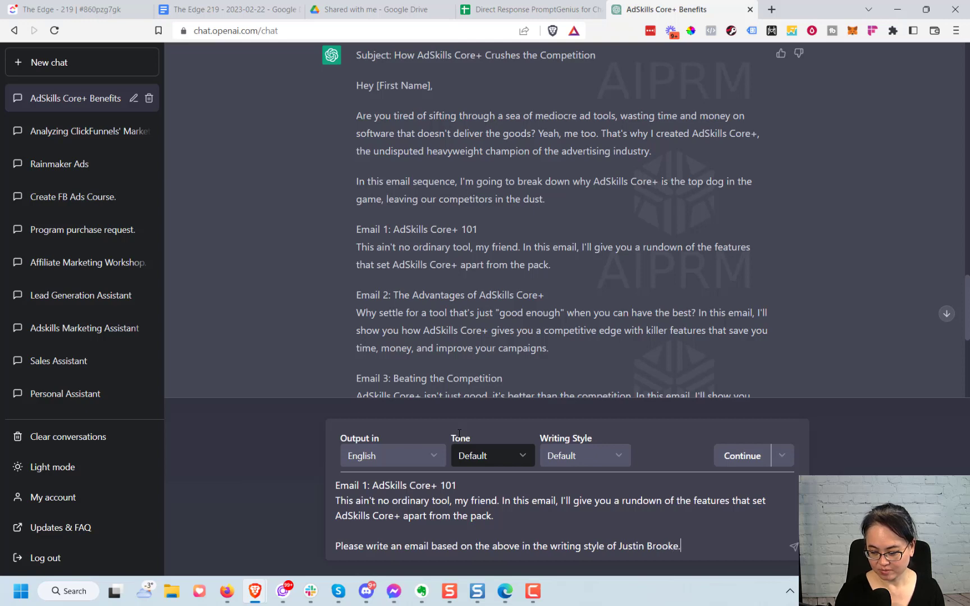
pyautogui.write('for Email ')
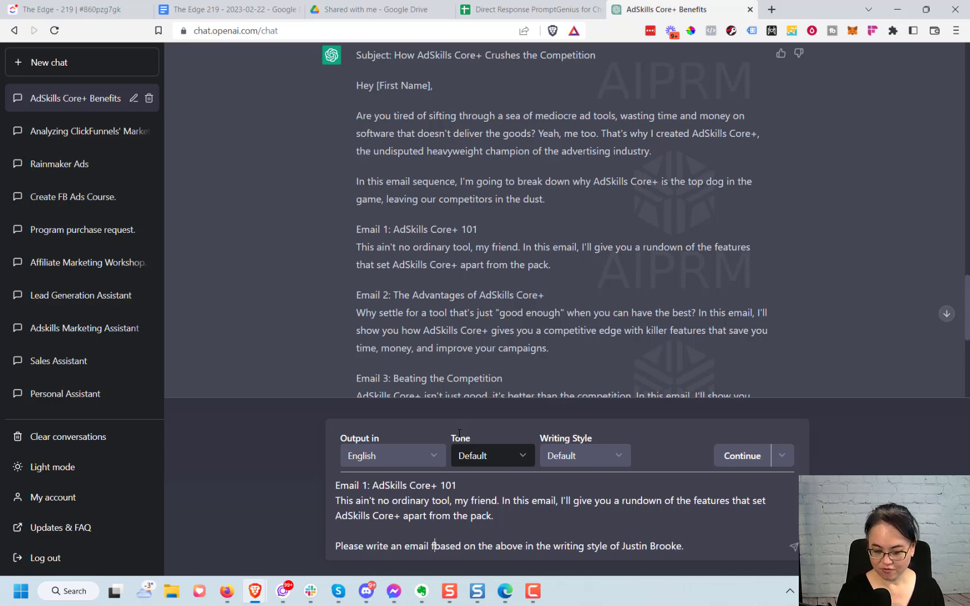
pyautogui.write('1: AdSkills ')
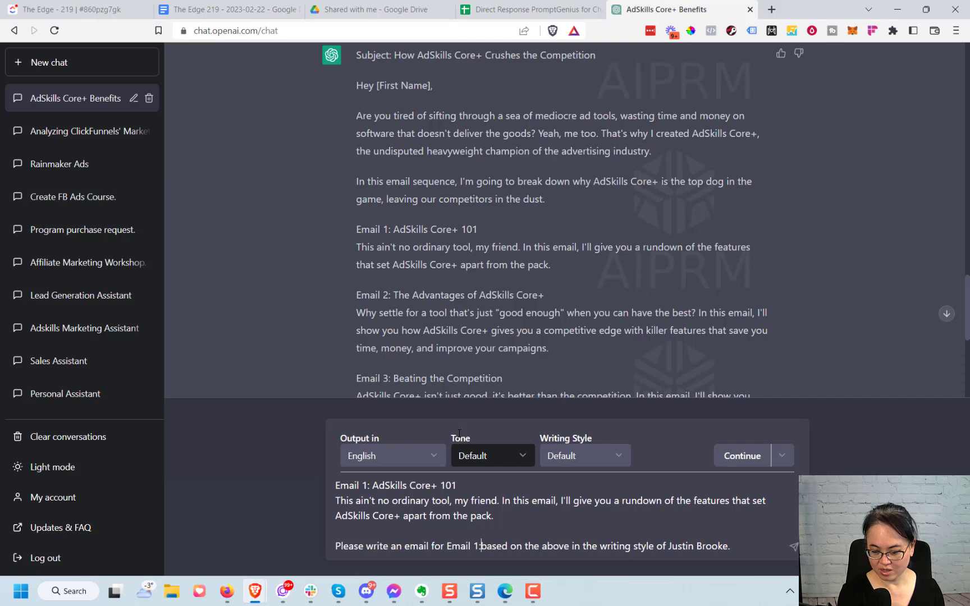
pyautogui.write('Core+ 101')
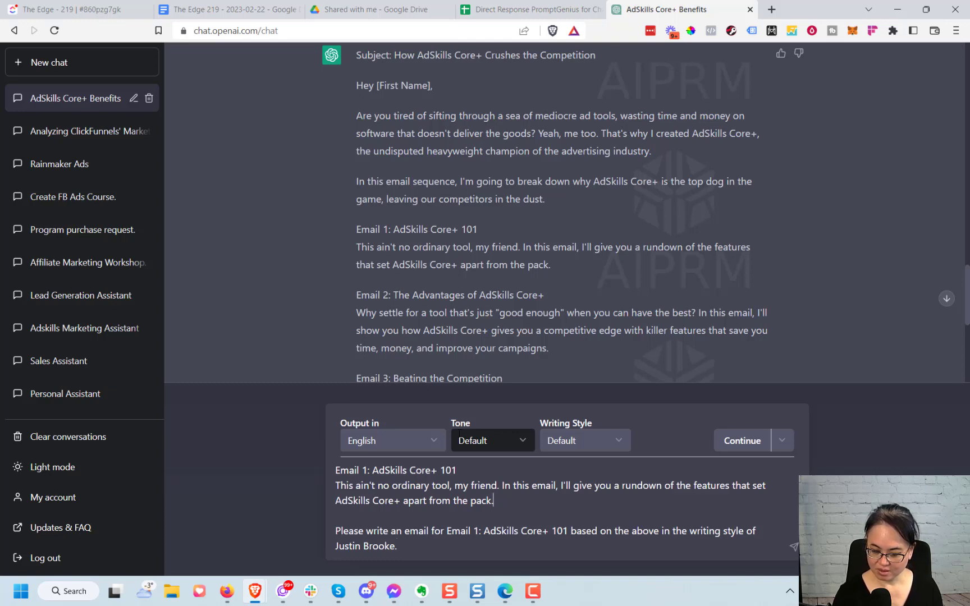
pyautogui.hotkey('shift', 'Return')
pyautogui.hotkey('shift', 'Return')
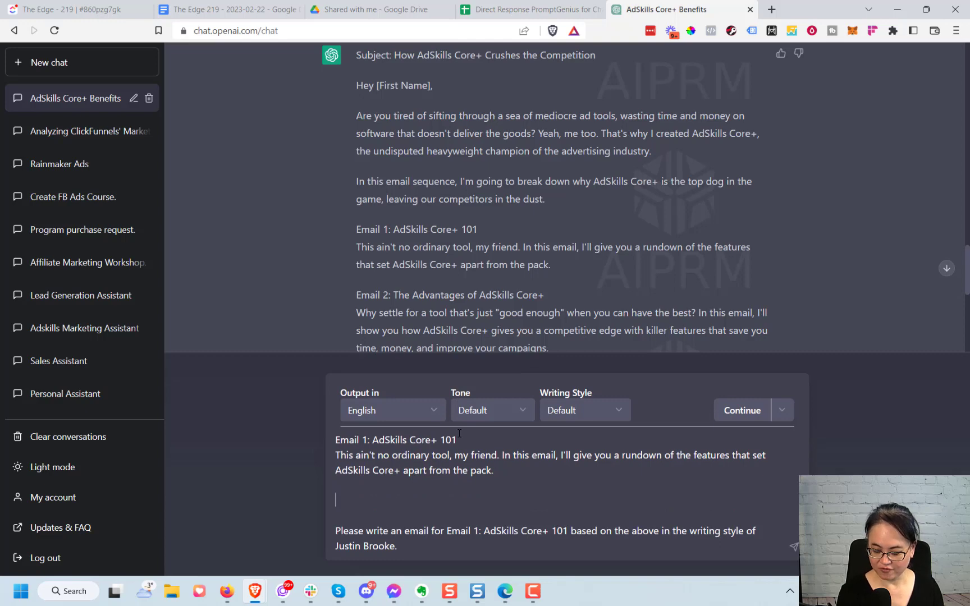
pyautogui.write('Features of Ad')
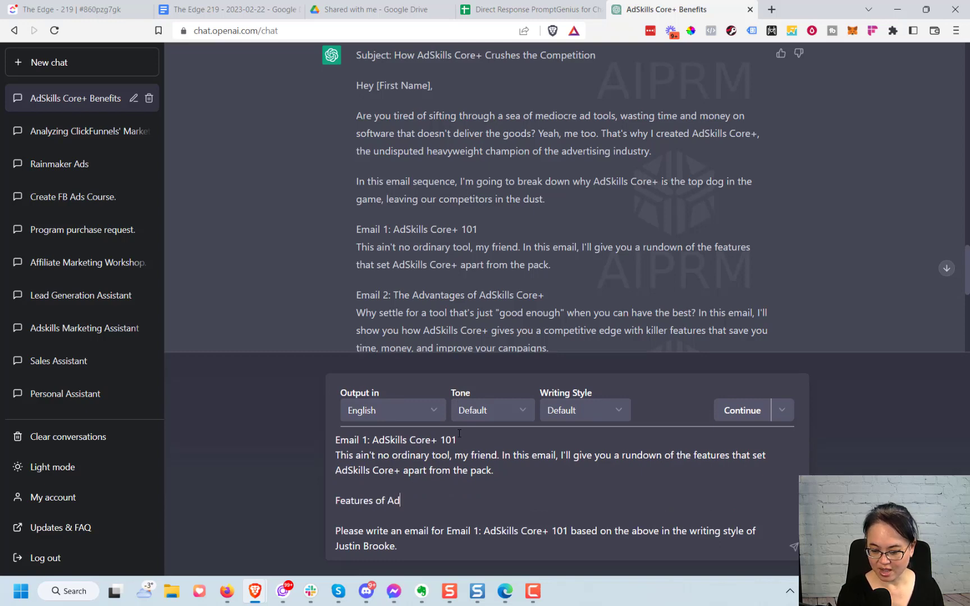
pyautogui.write('Skills Core+')
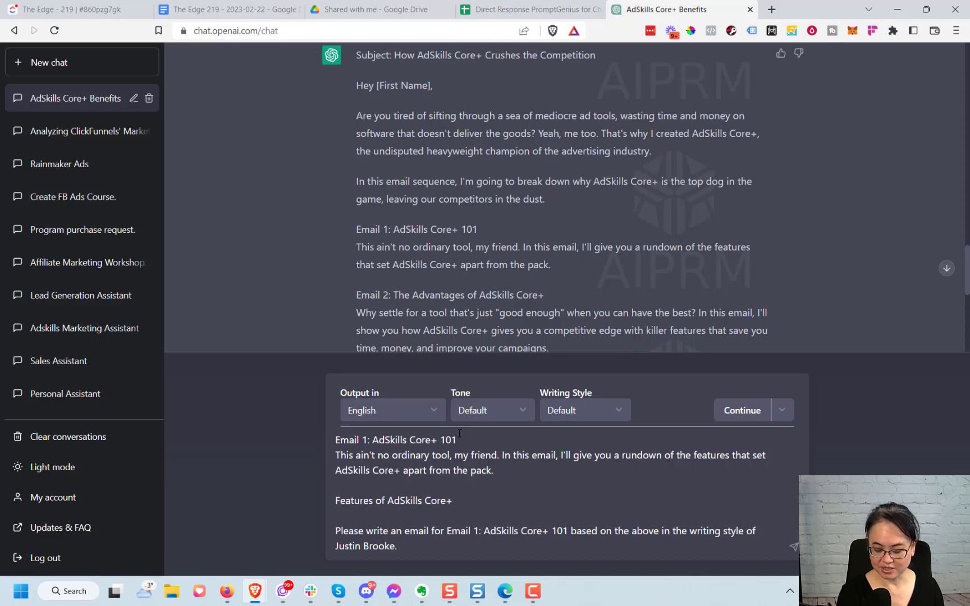
pyautogui.hotkey('shift', 'Return')
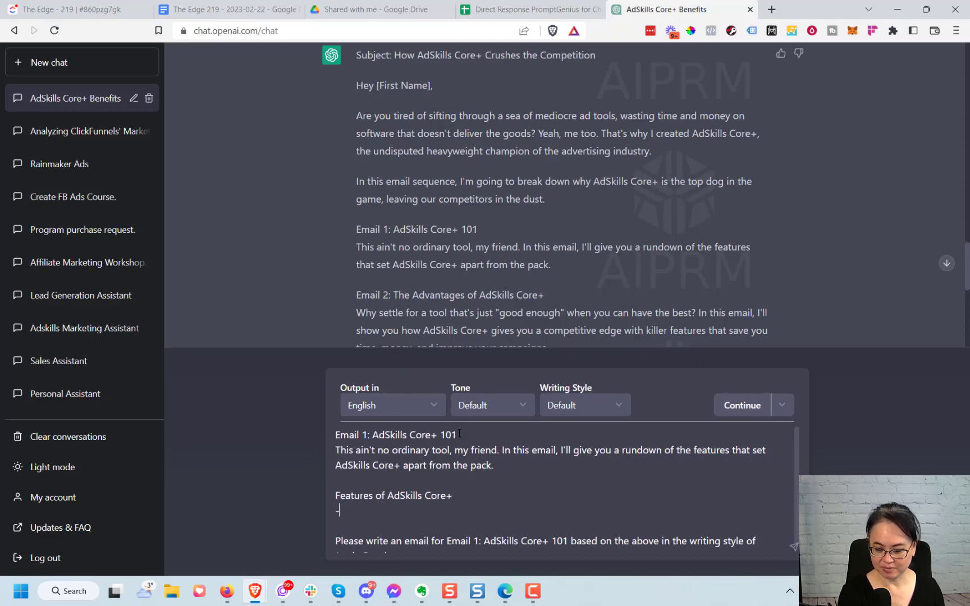
pyautogui.press('Return')
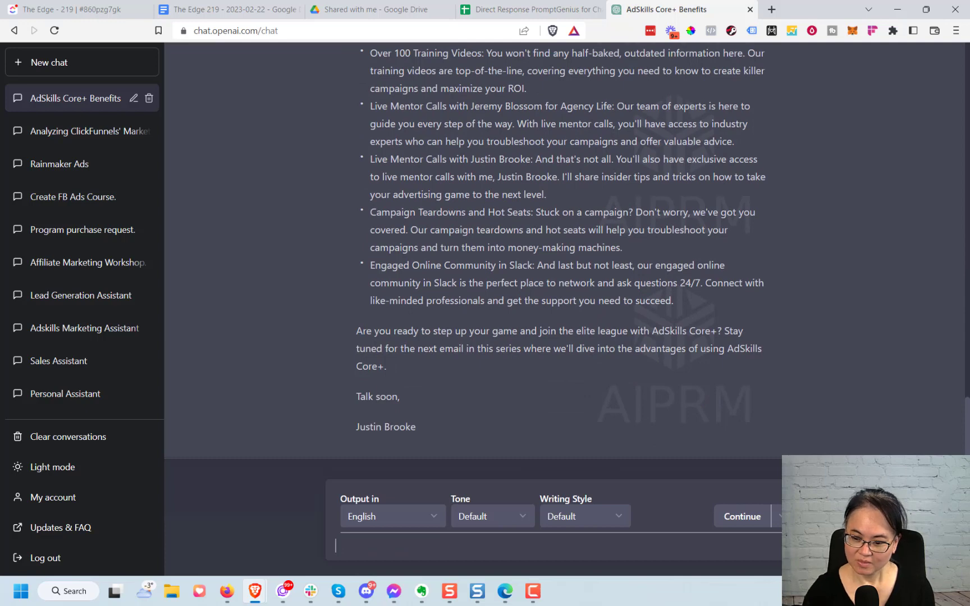
# Scroll through the finished Email 1 and the series outline to review them
pyautogui.moveTo(966, 414); pyautogui.dragTo(967, 263)
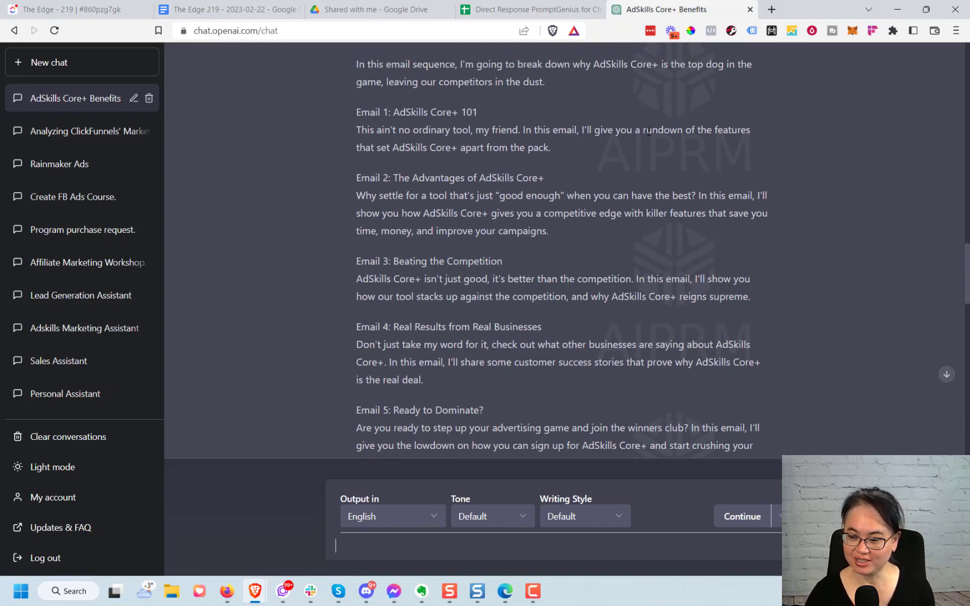
pyautogui.scroll(-14, 701, 197)
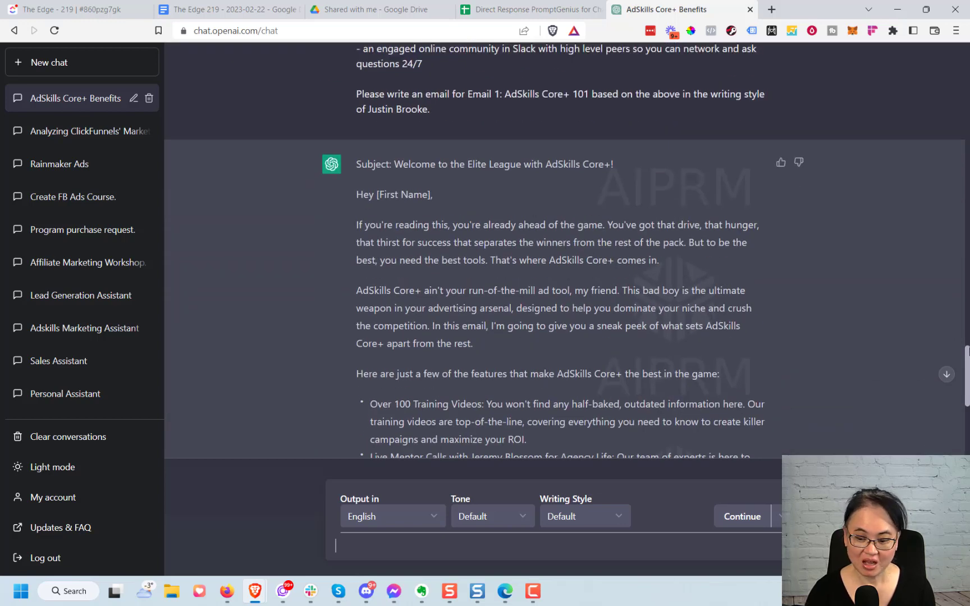
pyautogui.scroll(-1, 968, 364)
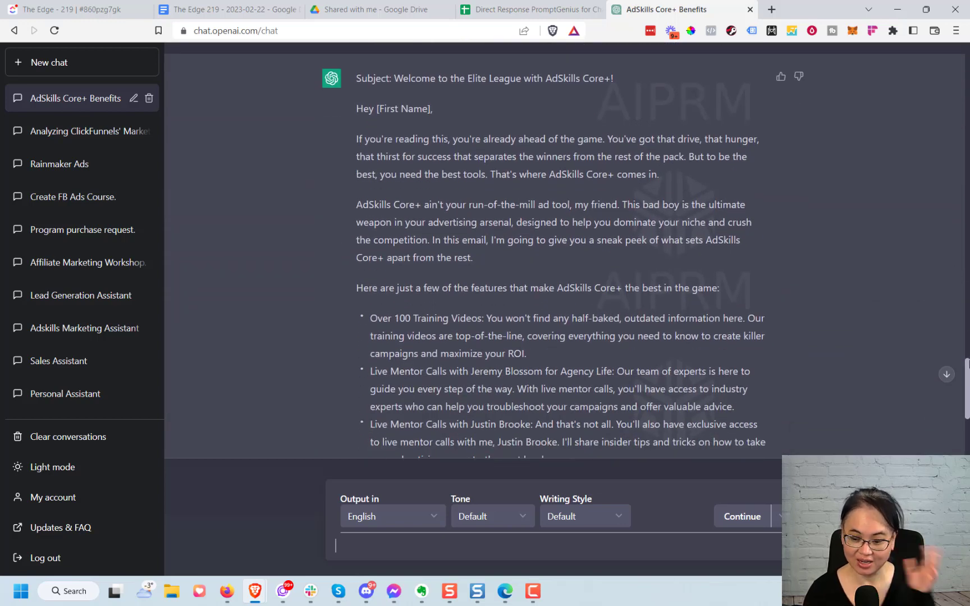
pyautogui.scroll(-1, 968, 363)
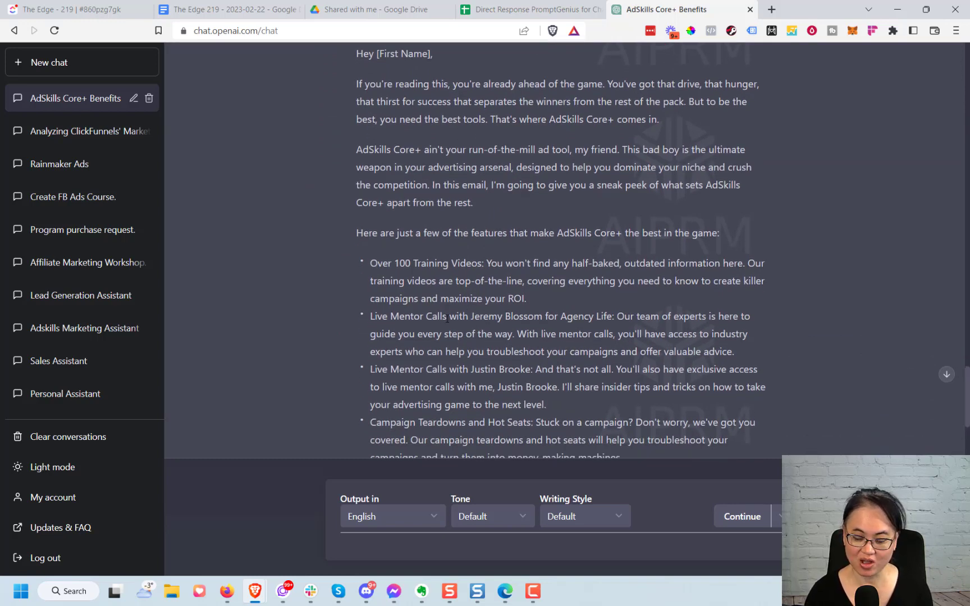
pyautogui.scroll(-1, 968, 397)
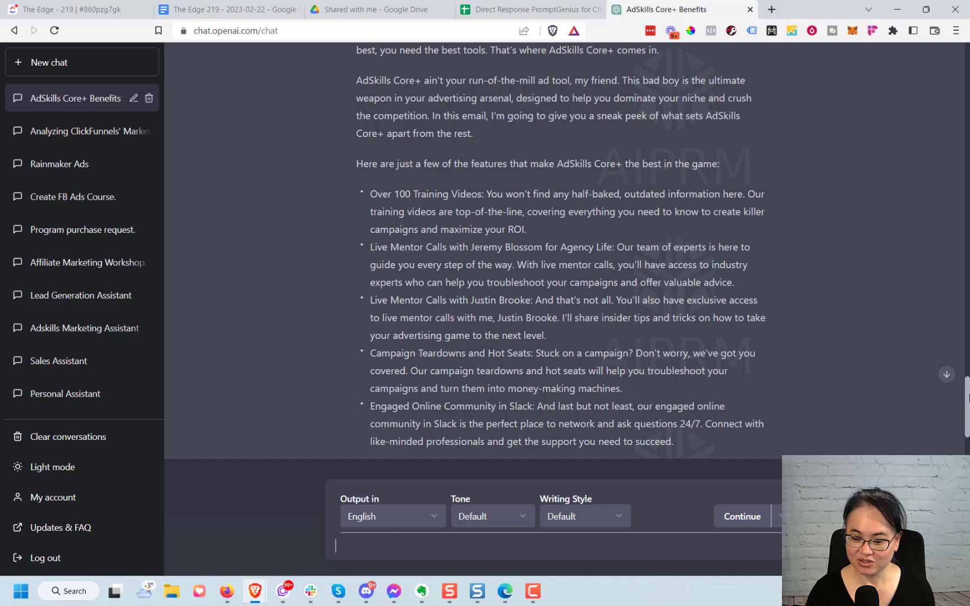
pyautogui.moveTo(968, 397); pyautogui.dragTo(968, 272)
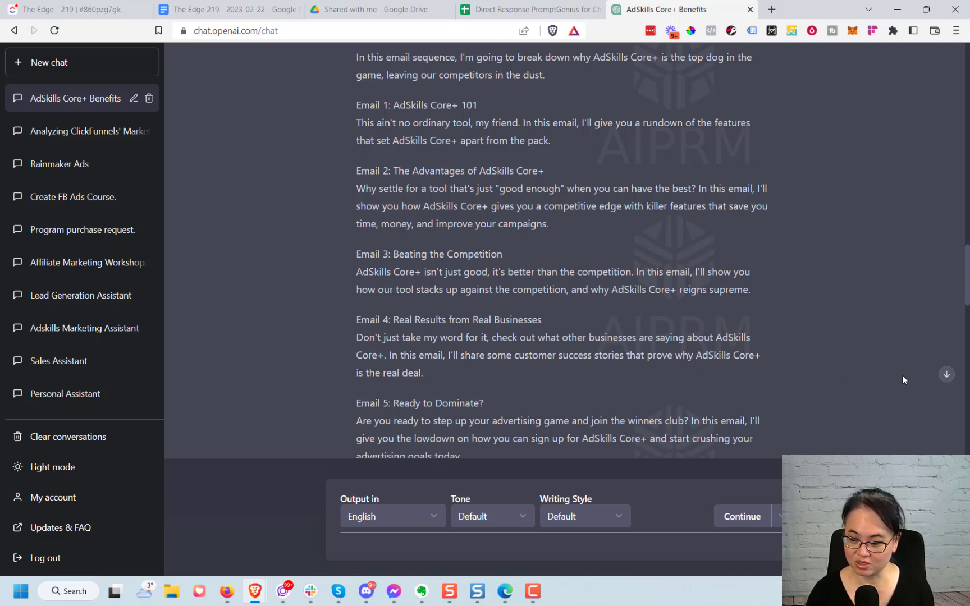
pyautogui.moveTo(967, 293); pyautogui.dragTo(967, 303)
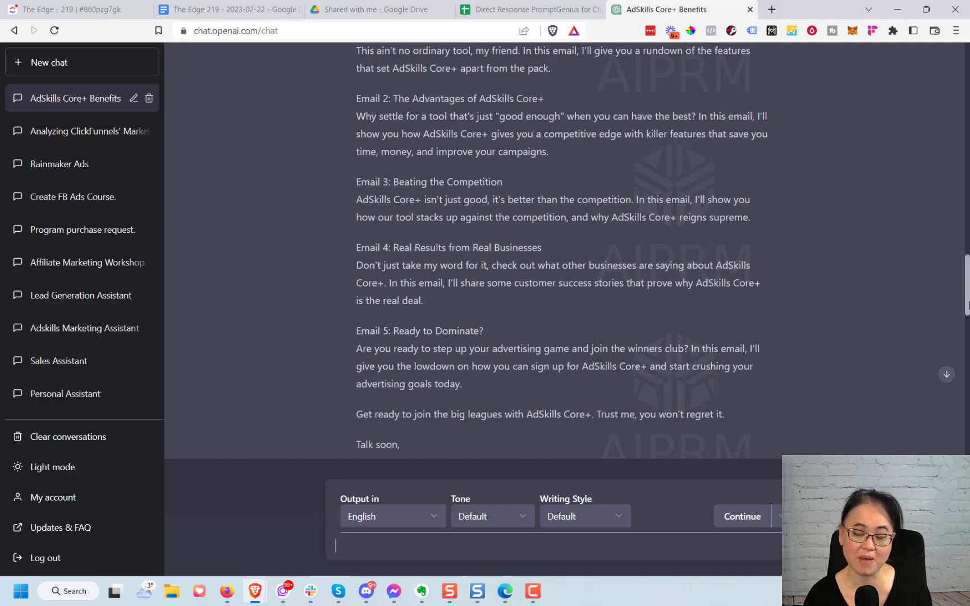
pyautogui.moveTo(967, 303); pyautogui.dragTo(967, 443)
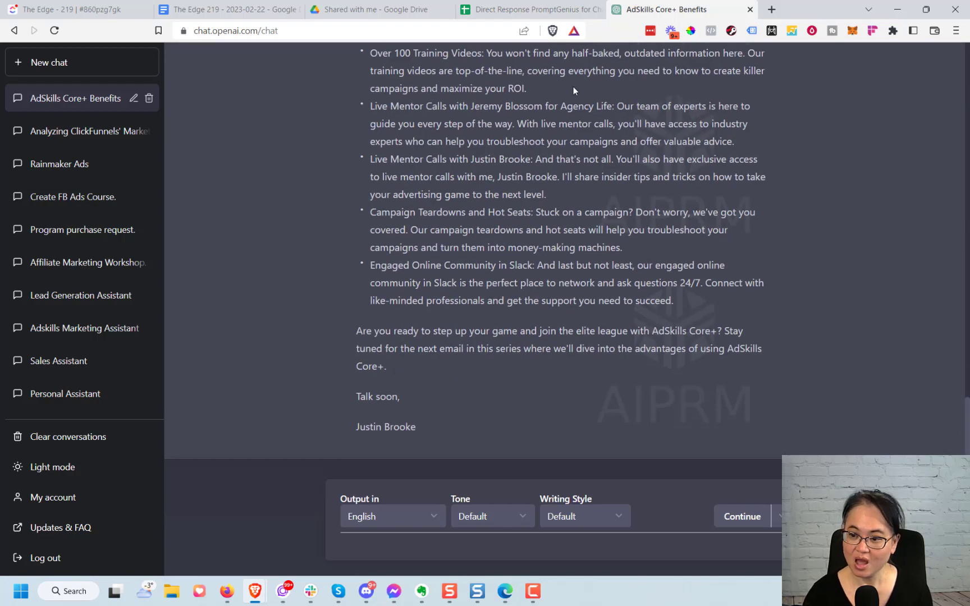
pyautogui.click(525, 9)
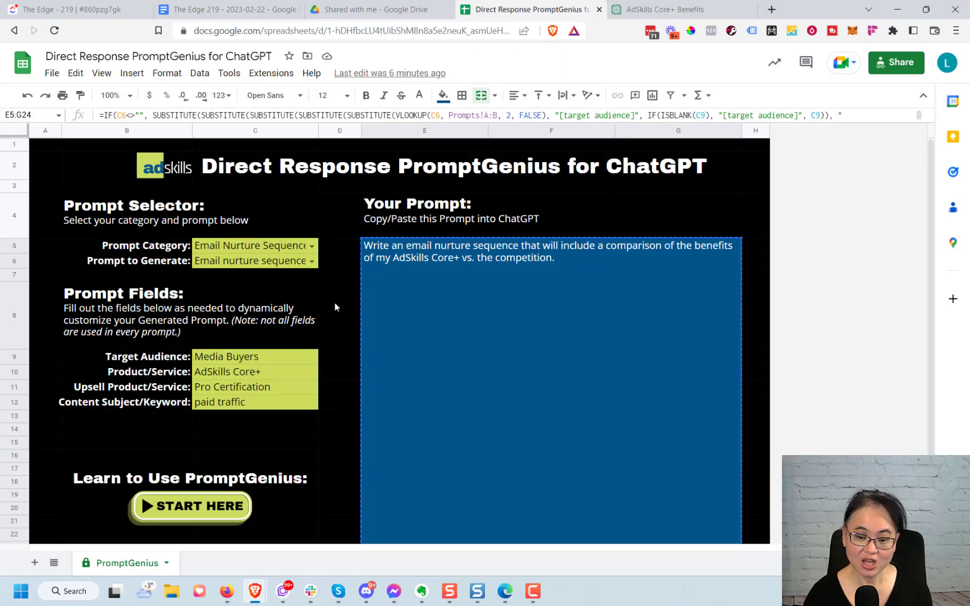